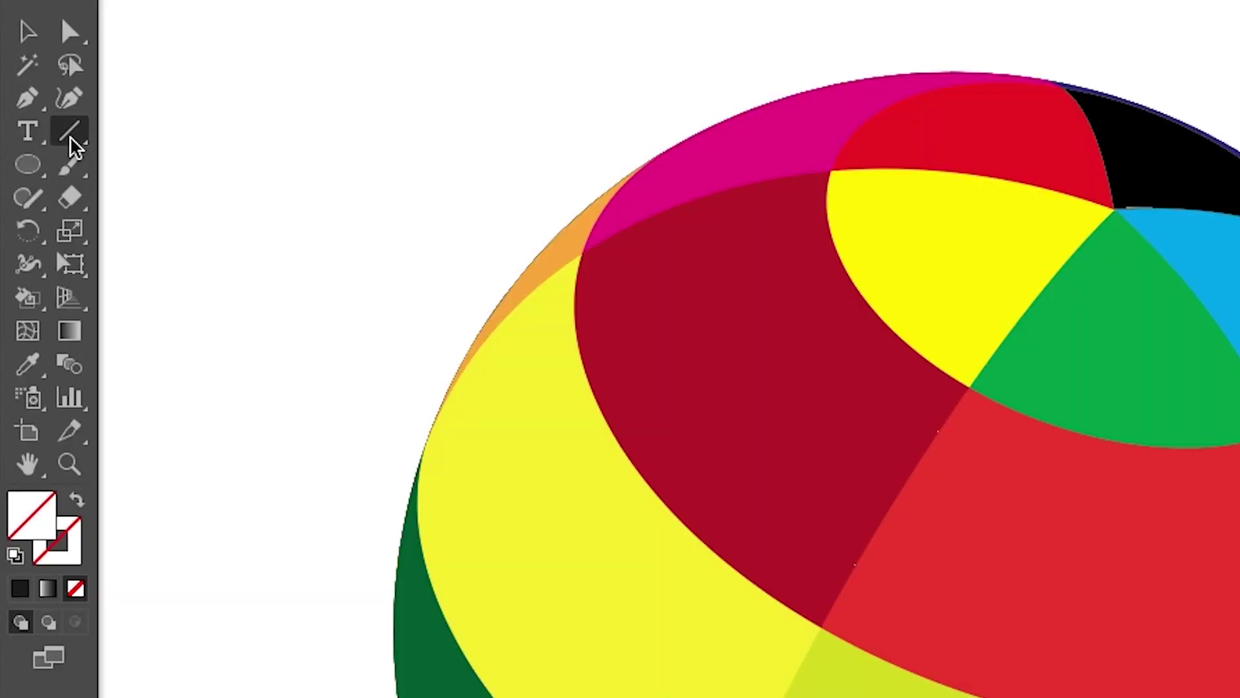
Choose the Rectangular Grid tool from the Line Segment flyout.
click(35, 166)
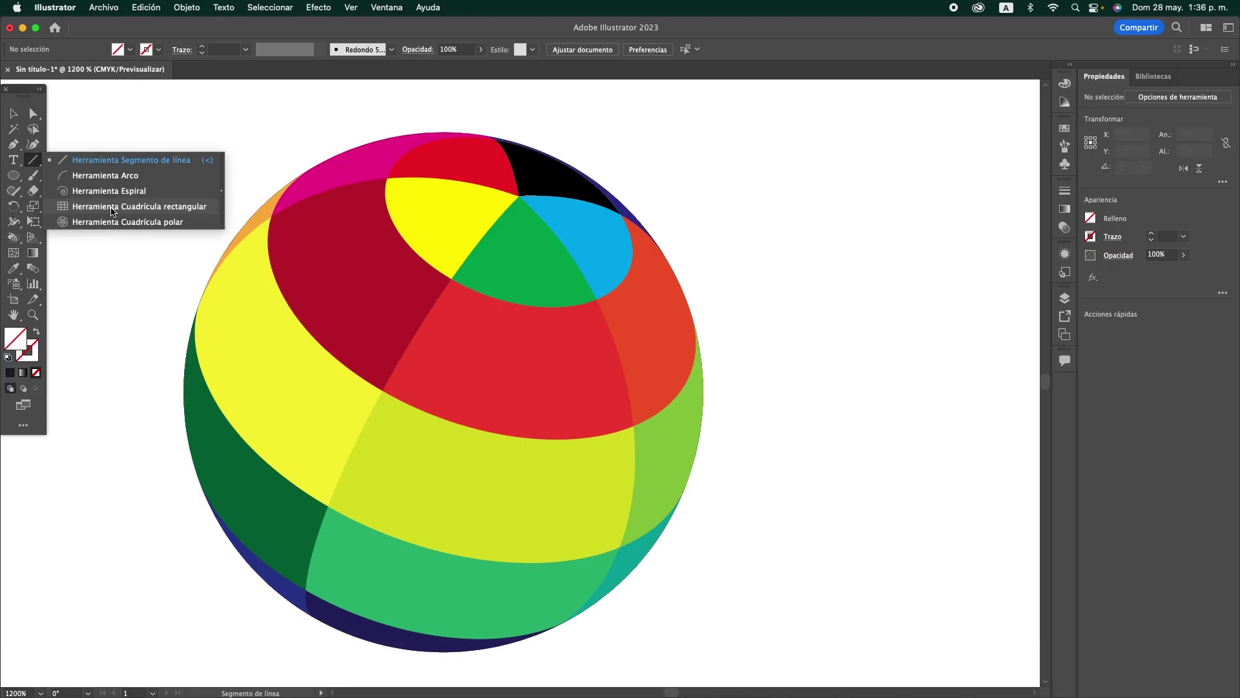
click(240, 232)
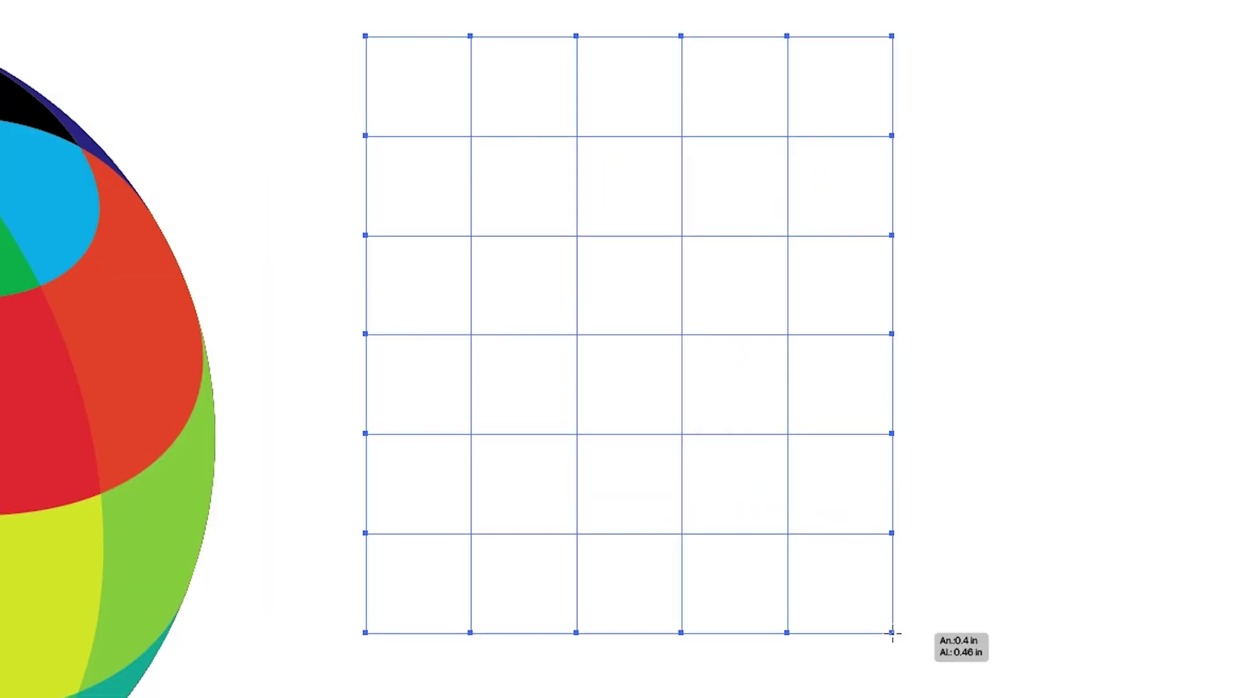
Drag out a 6-row, 5-column rectangular grid beside the sphere, enlarged to its final size.
key(Up)
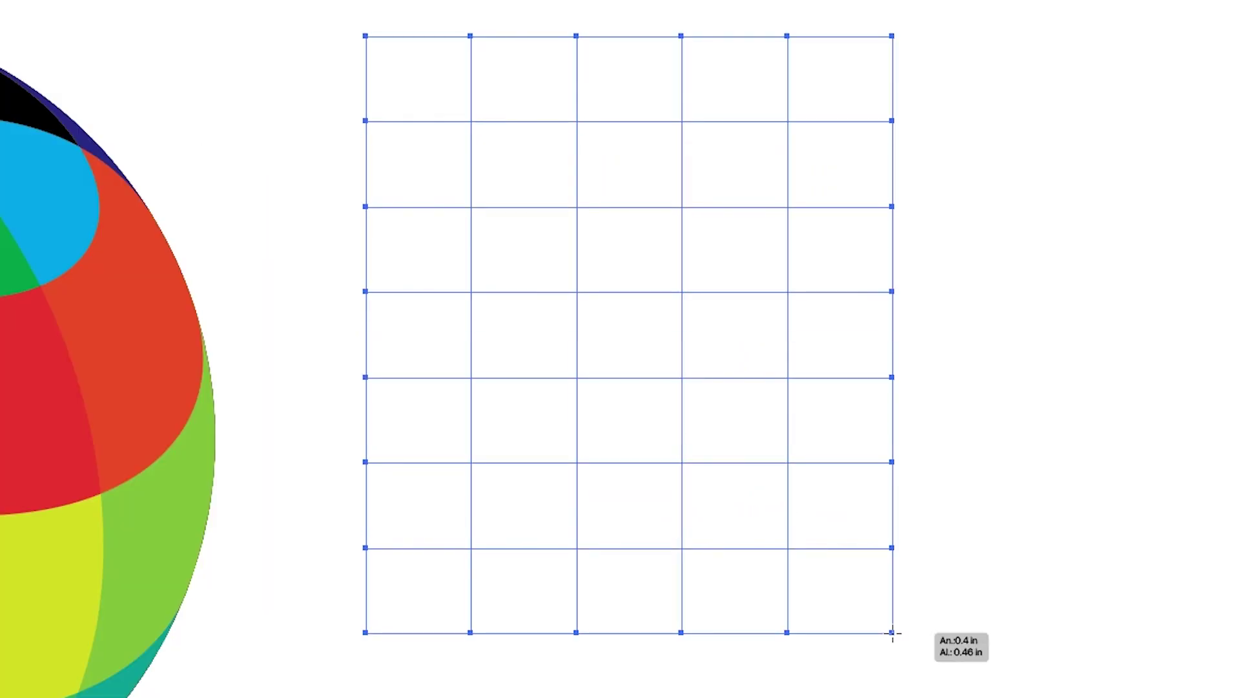
key(Up)
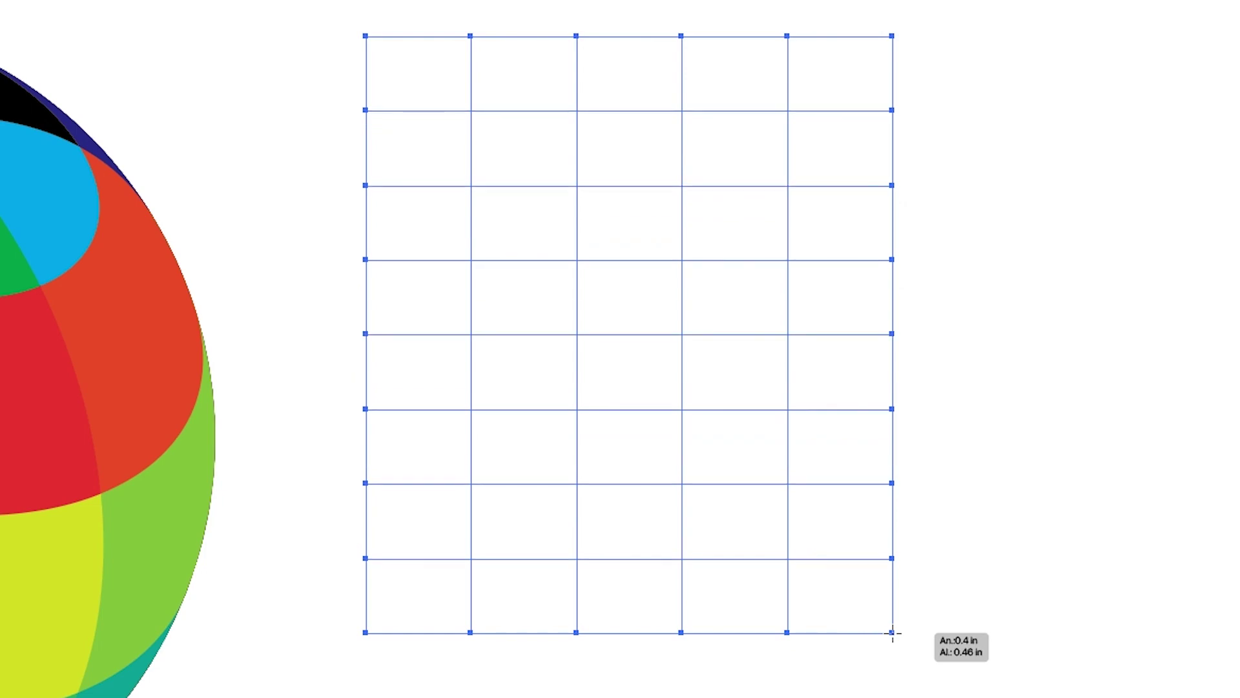
key(Down)
key(Down)
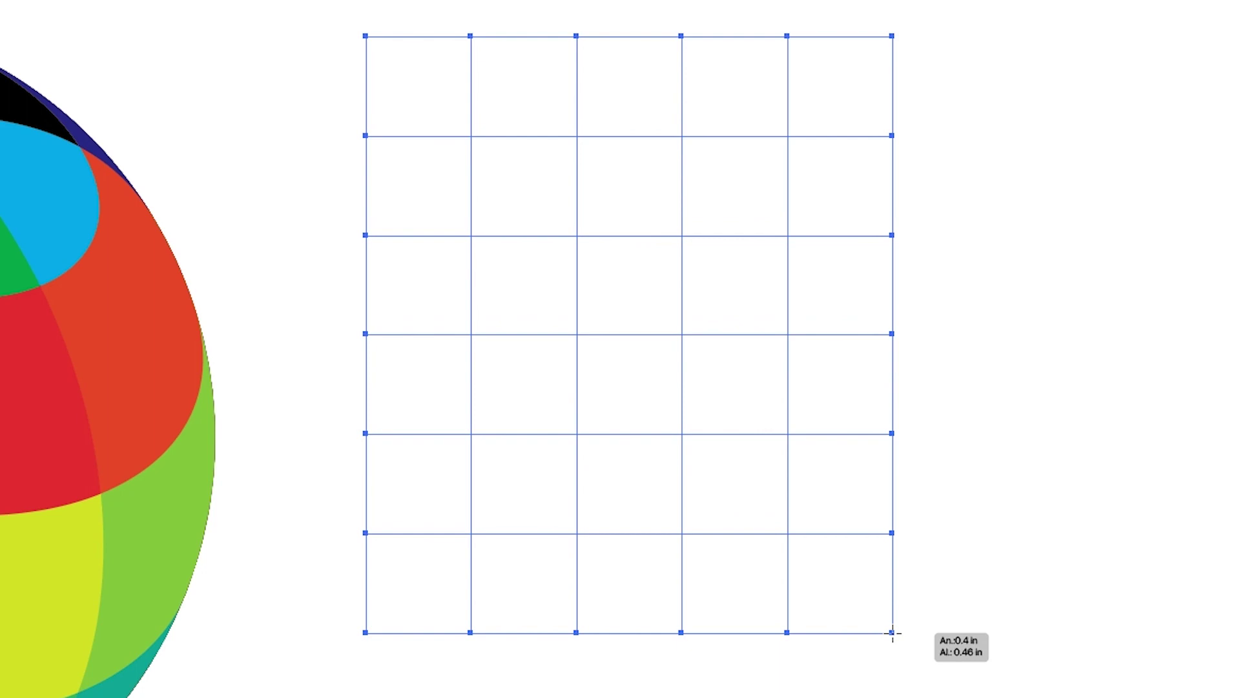
key(Right)
key(Right)
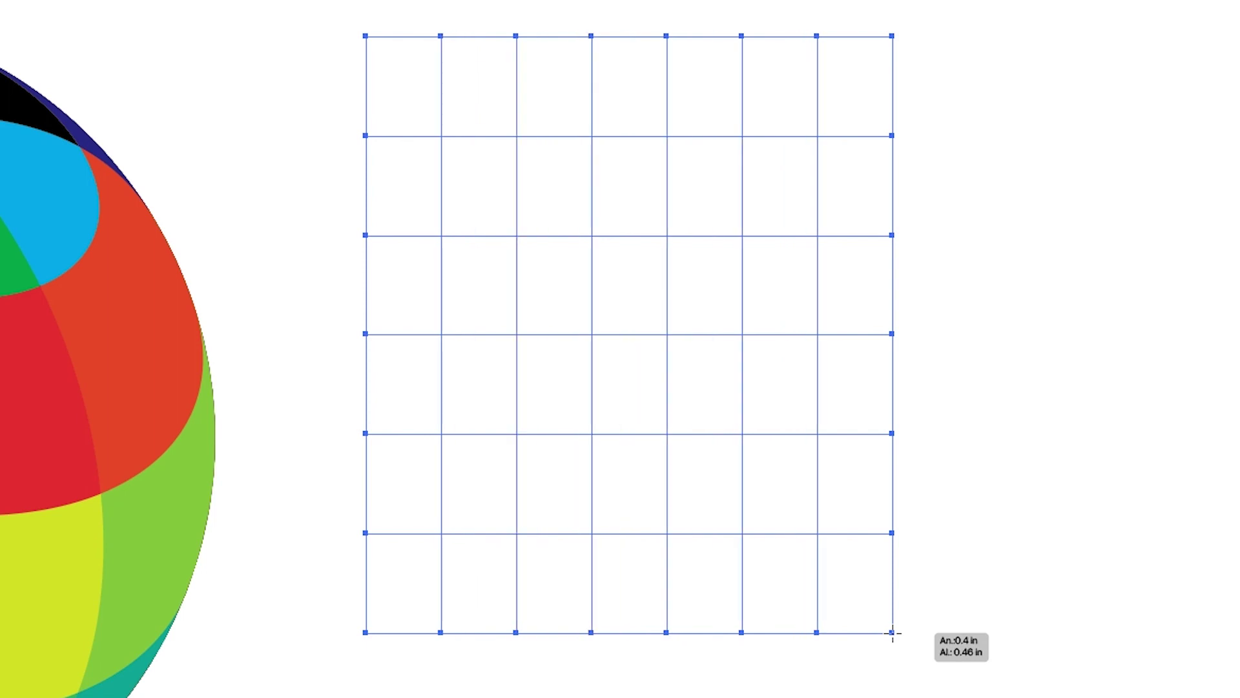
key(Left)
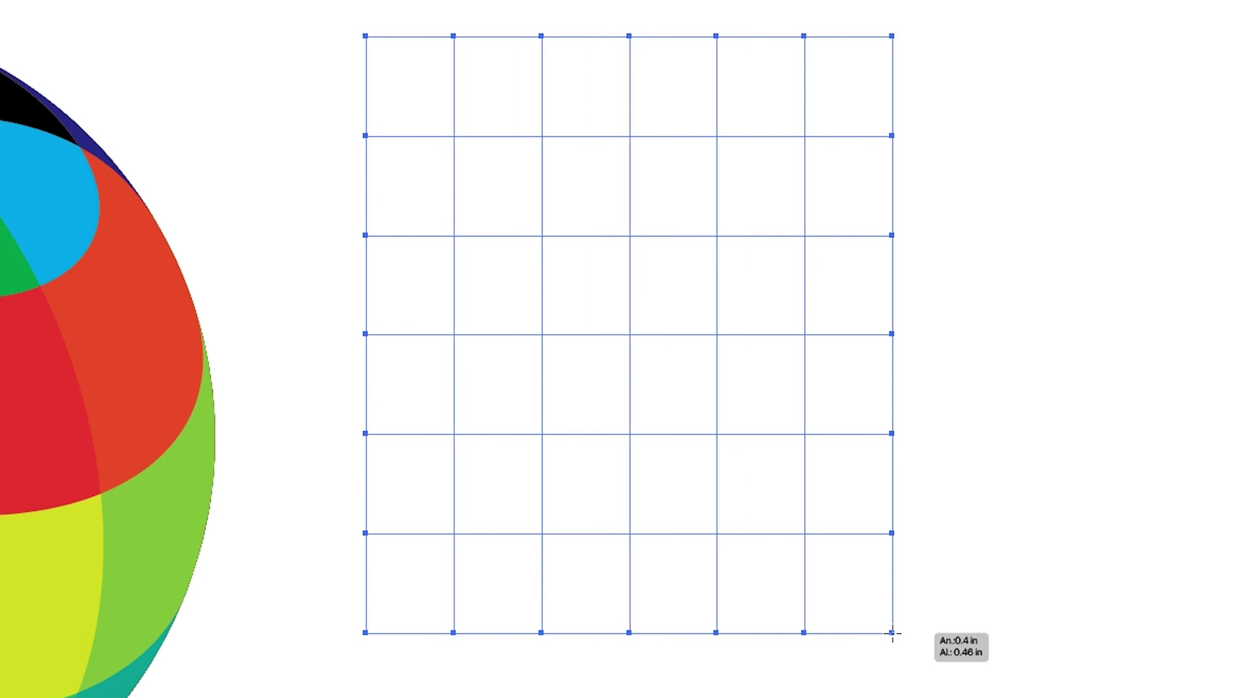
key(Left)
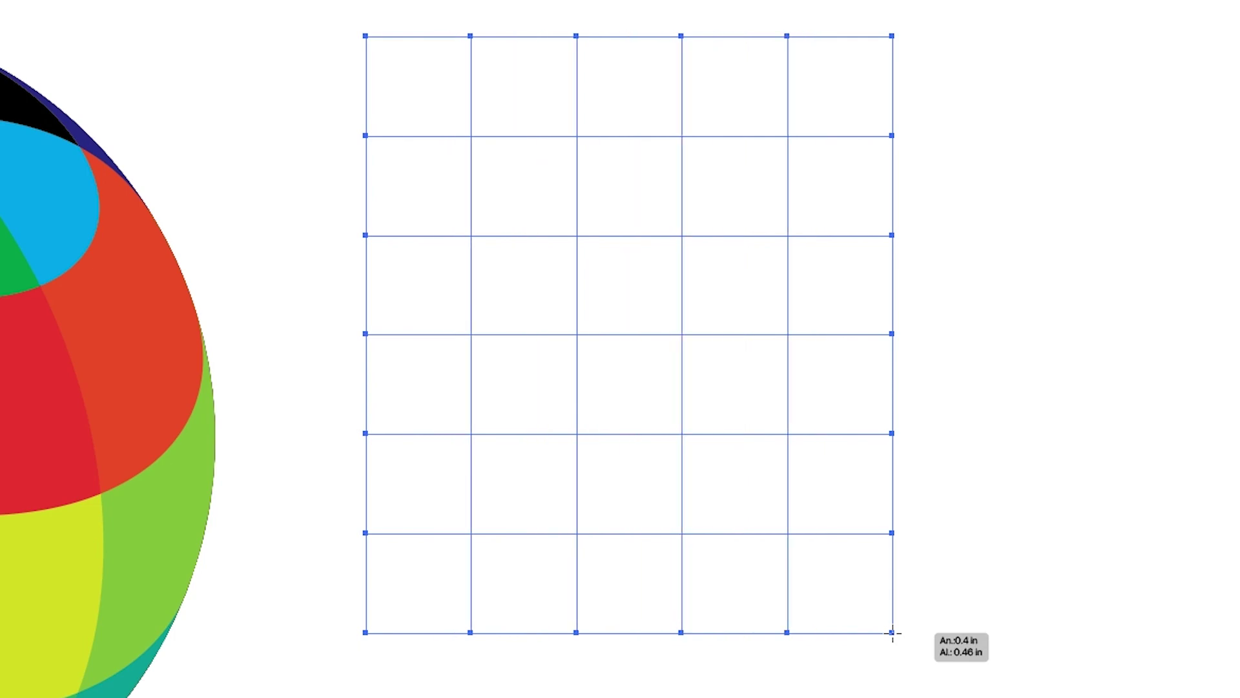
drag(892, 633, 1105, 697)
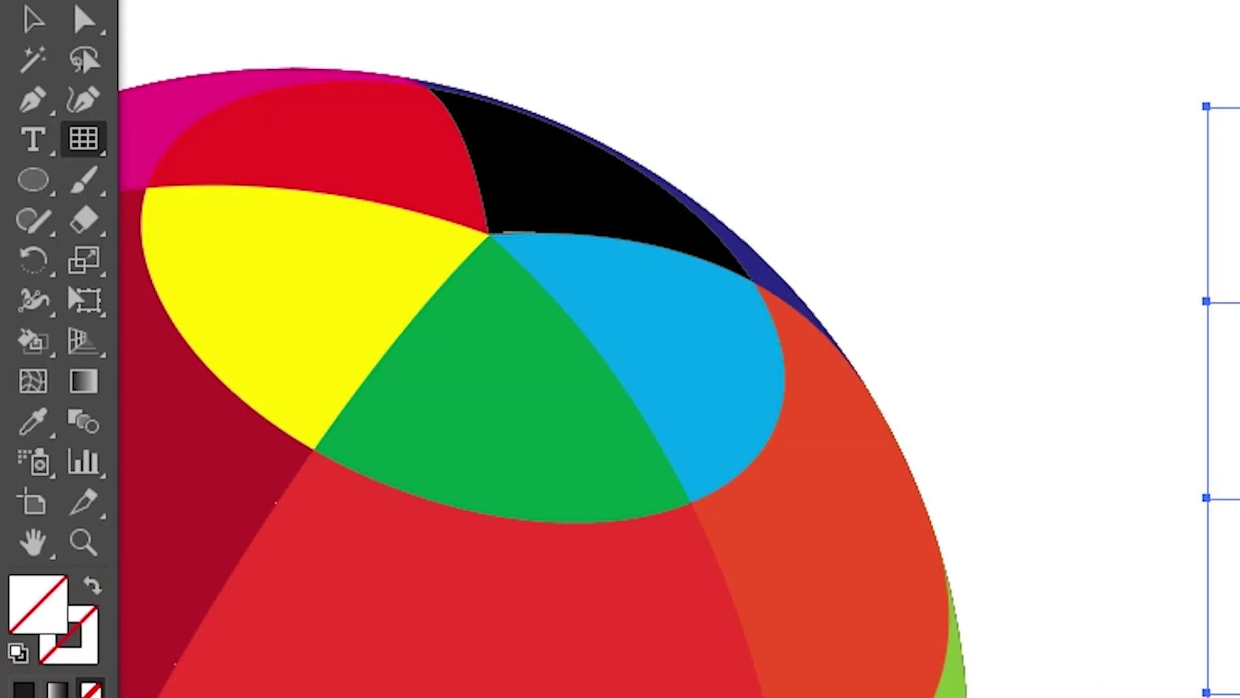
Fill the grid's top-left cell black with the Live Paint Bucket.
click(30, 344)
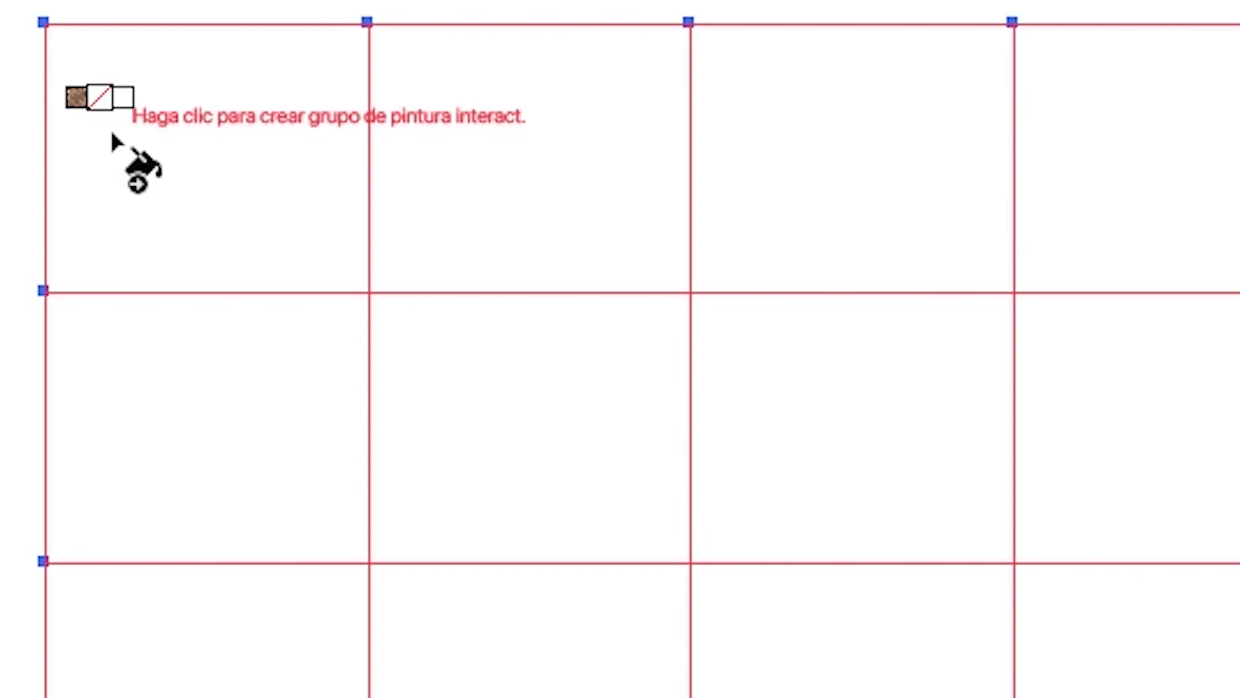
key(Right)
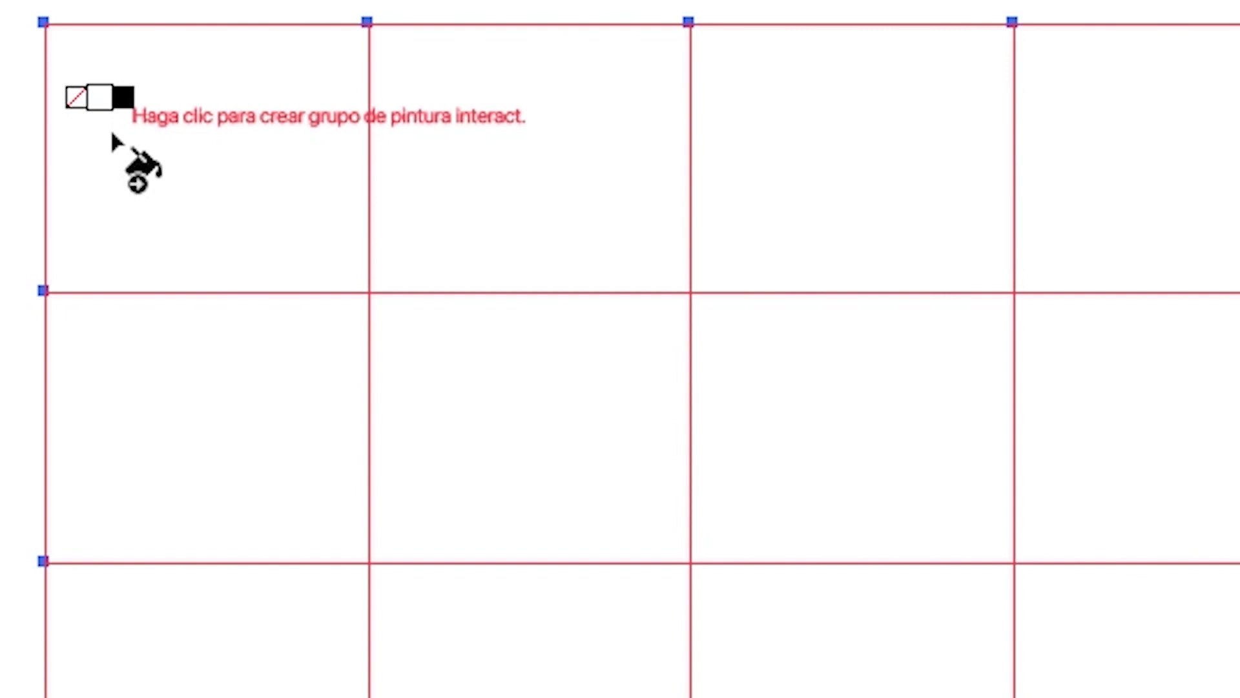
key(Right)
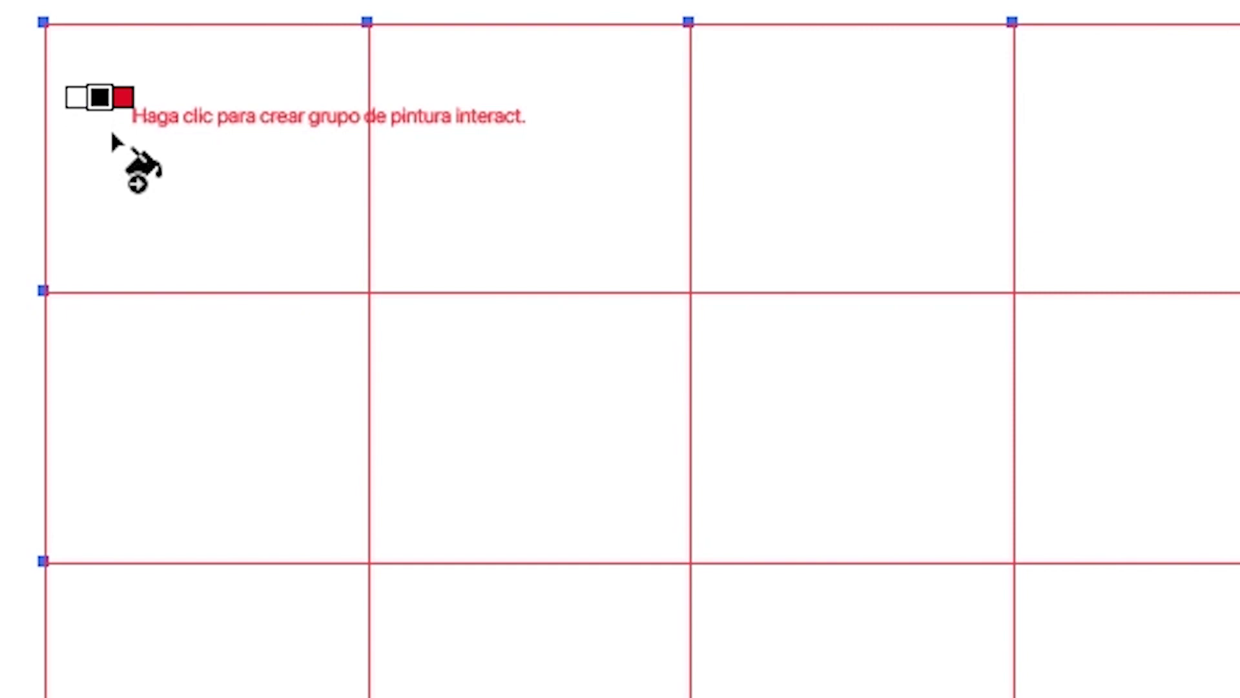
click(110, 132)
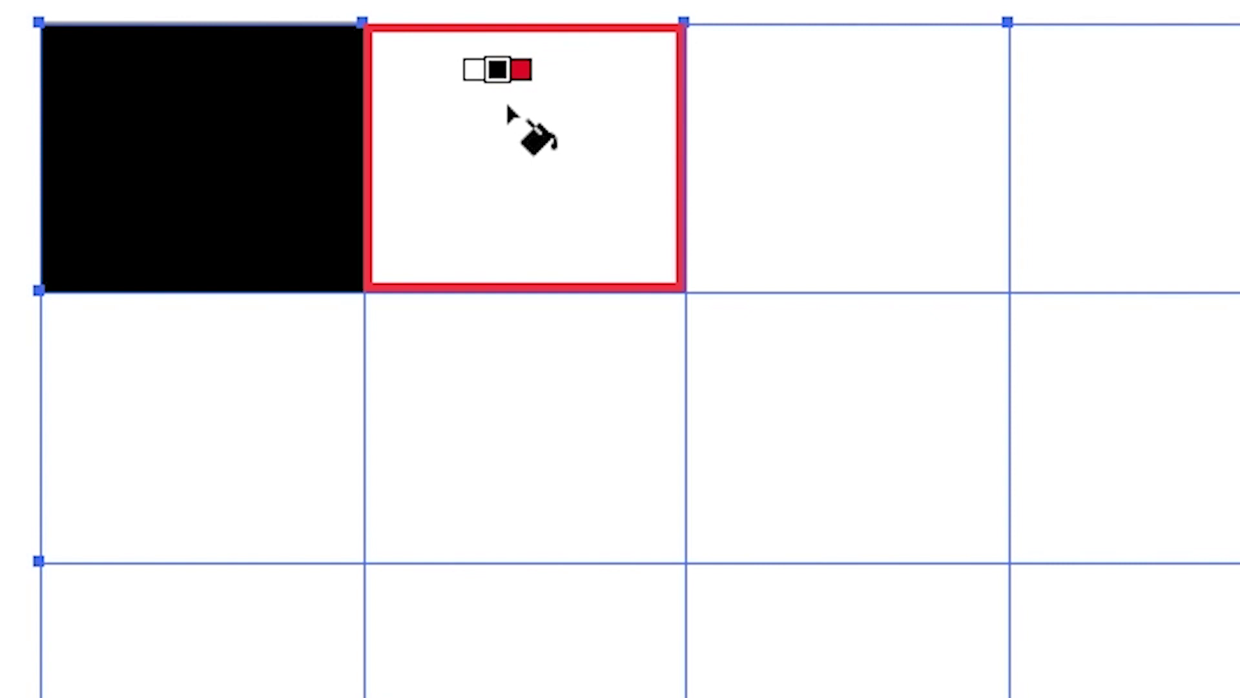
Fill the remaining top-row cells red, yellow and green.
key(Right)
click(500, 105)
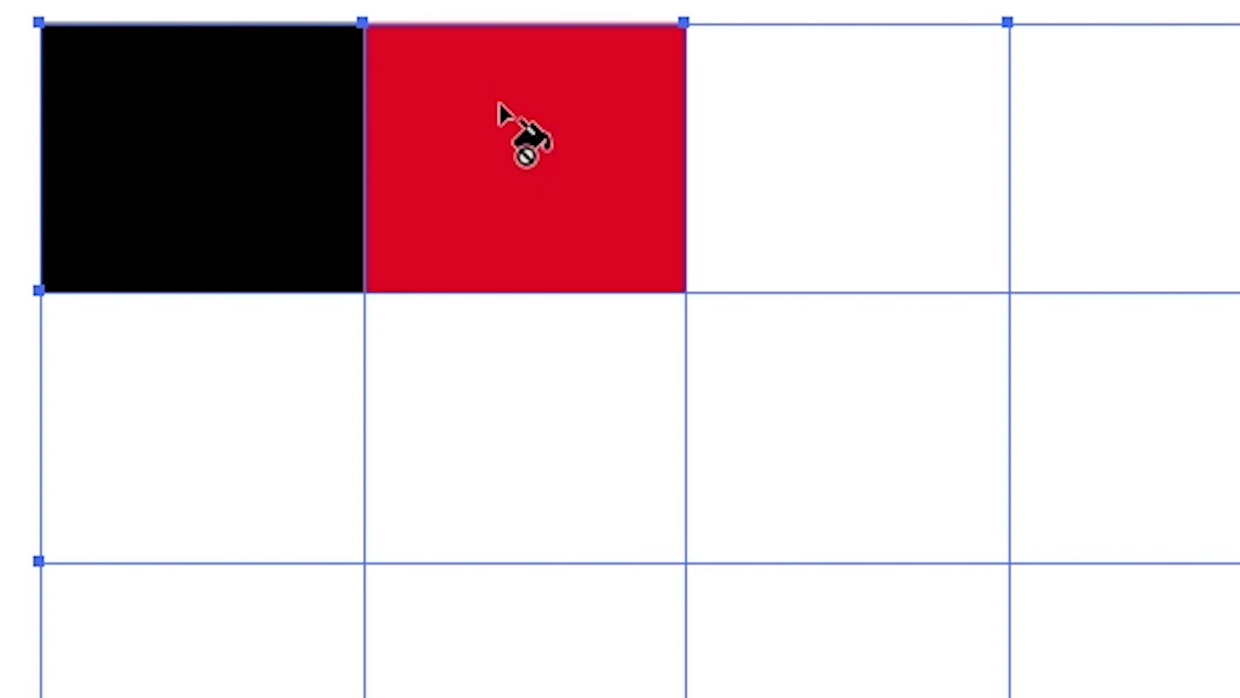
key(Right)
click(721, 115)
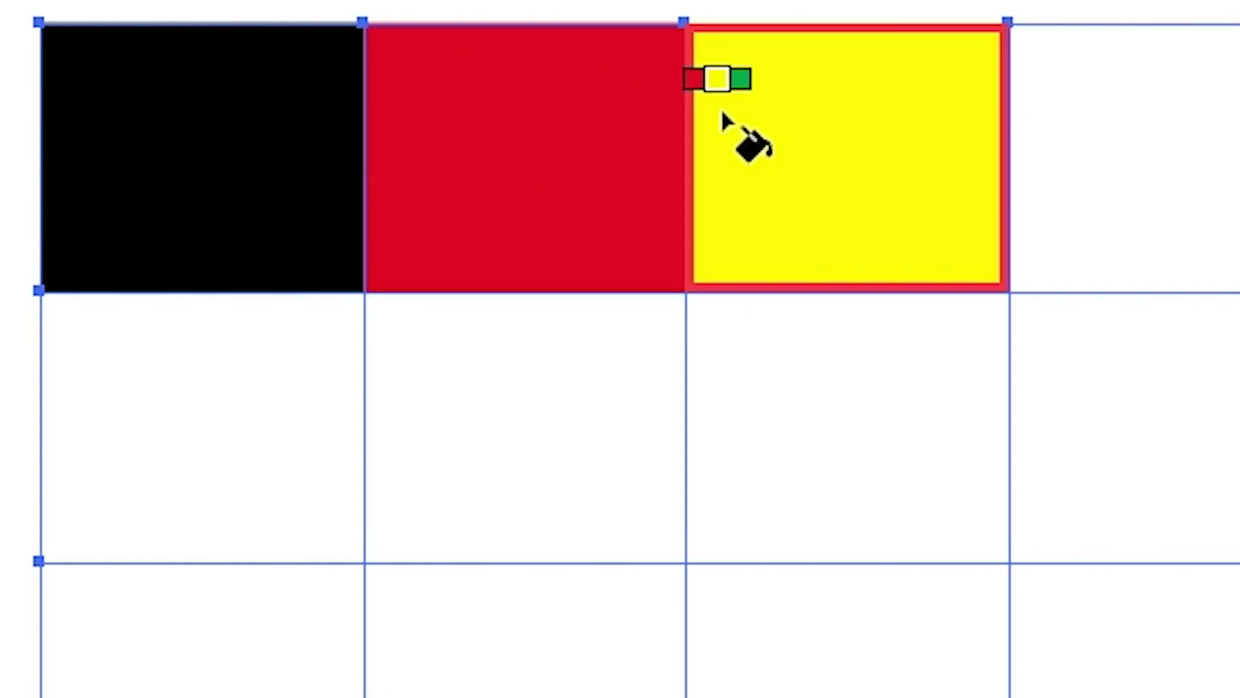
key(Right)
click(1091, 99)
Fill the second-row cells dark blue, magenta, dark red and red.
key(Right)
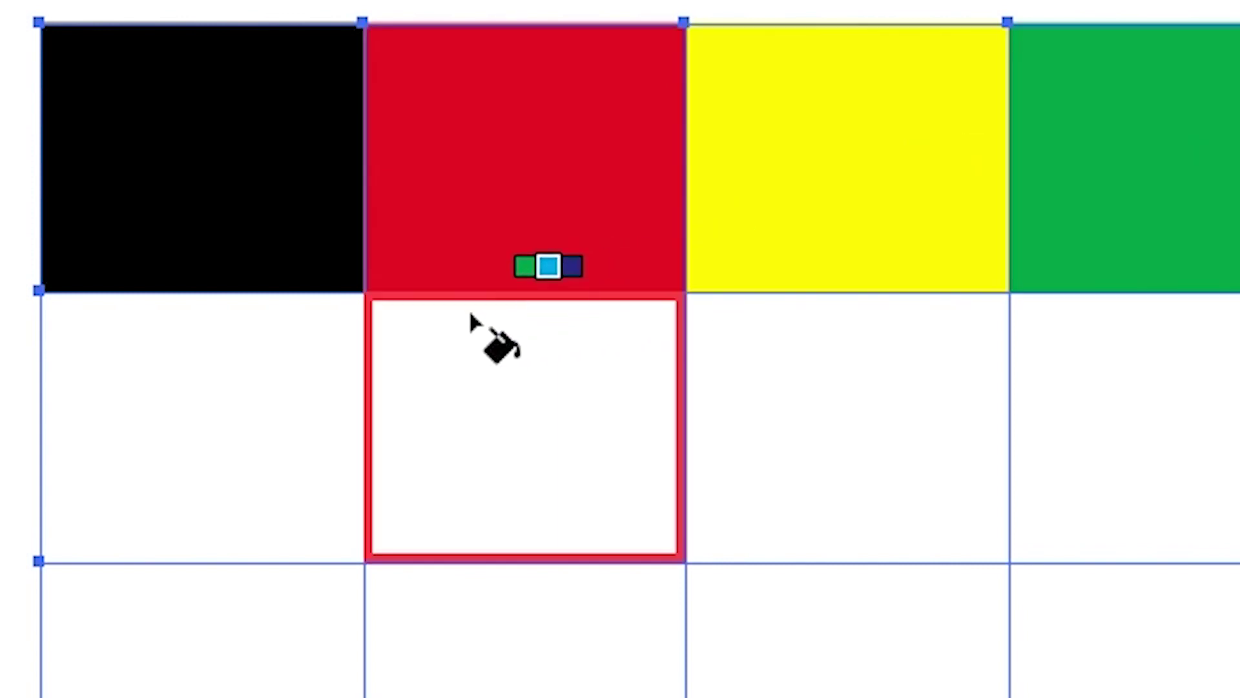
key(Right)
click(218, 372)
key(Right)
click(478, 368)
key(Right)
click(783, 368)
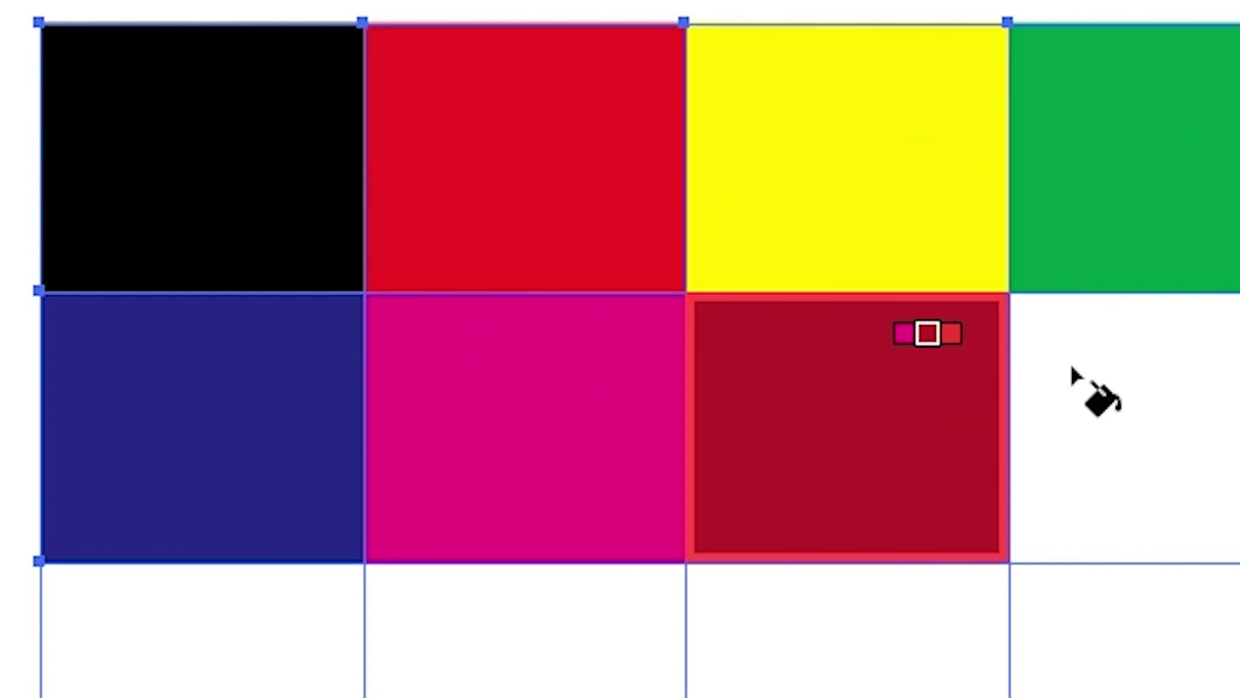
click(1131, 369)
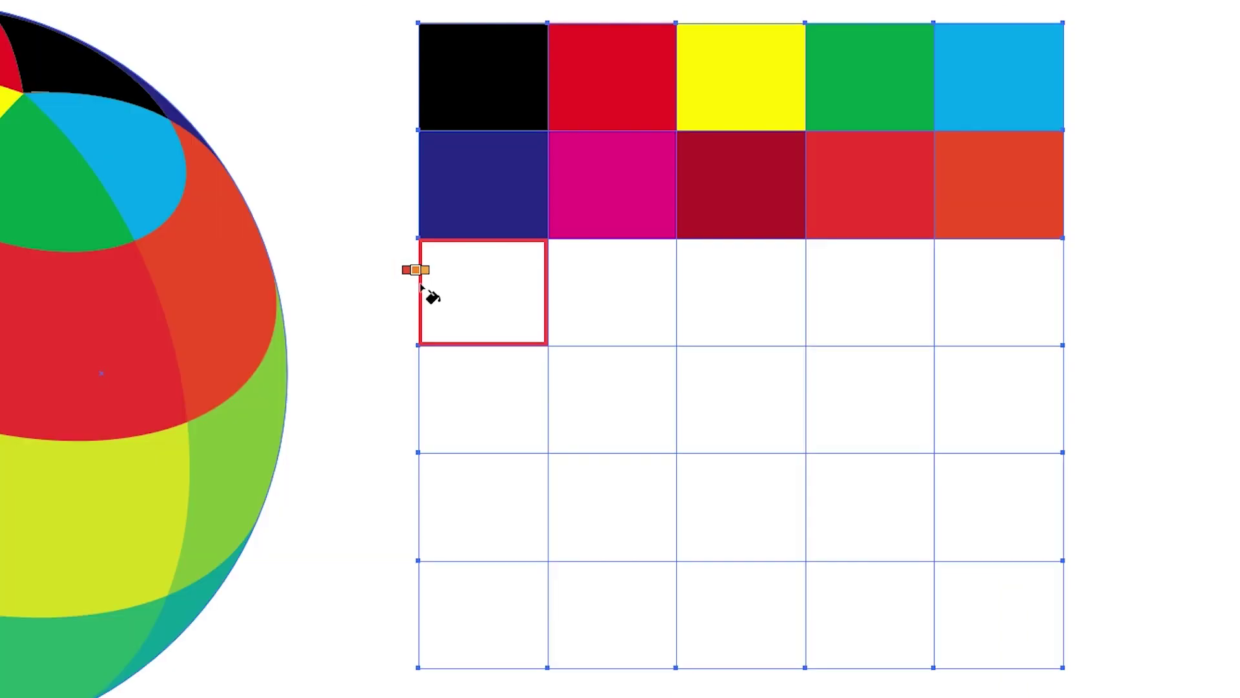
Fill the third-row cells orange, light orange, yellow, yellow-green and green.
click(483, 292)
click(612, 292)
click(872, 292)
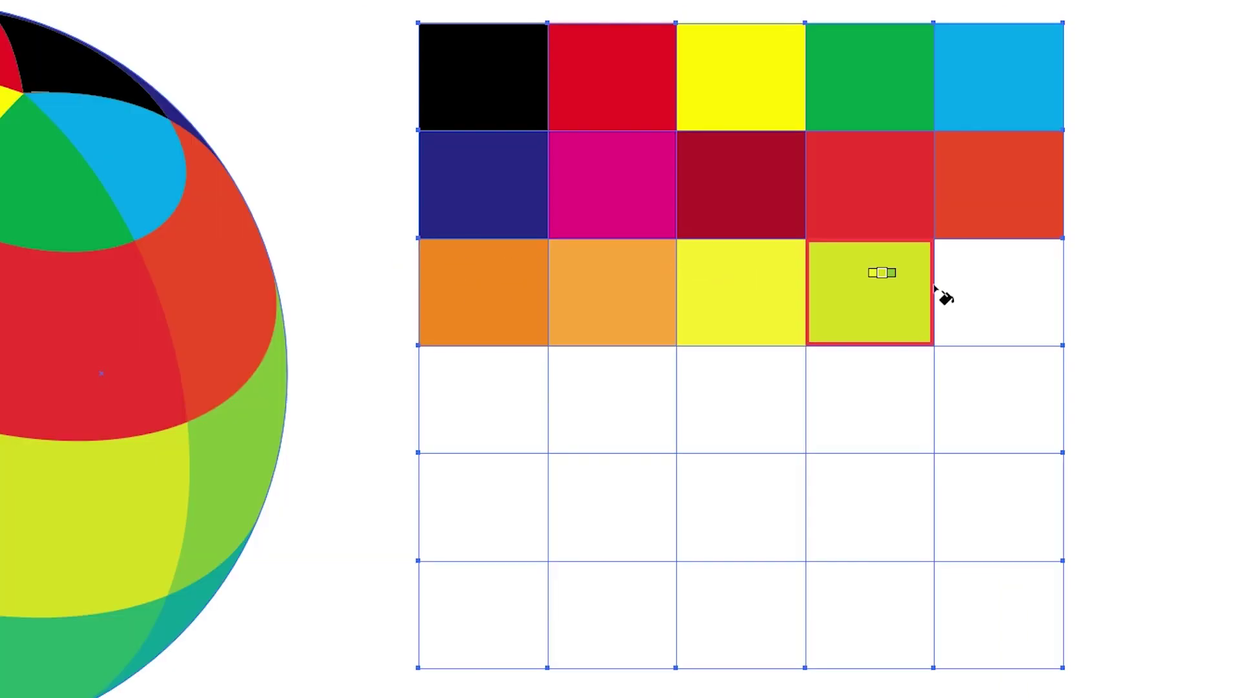
click(999, 292)
click(483, 399)
Fill the remaining lower cells with further colours, ending in beige.
click(755, 394)
click(870, 399)
click(483, 506)
click(741, 506)
click(1000, 505)
click(870, 615)
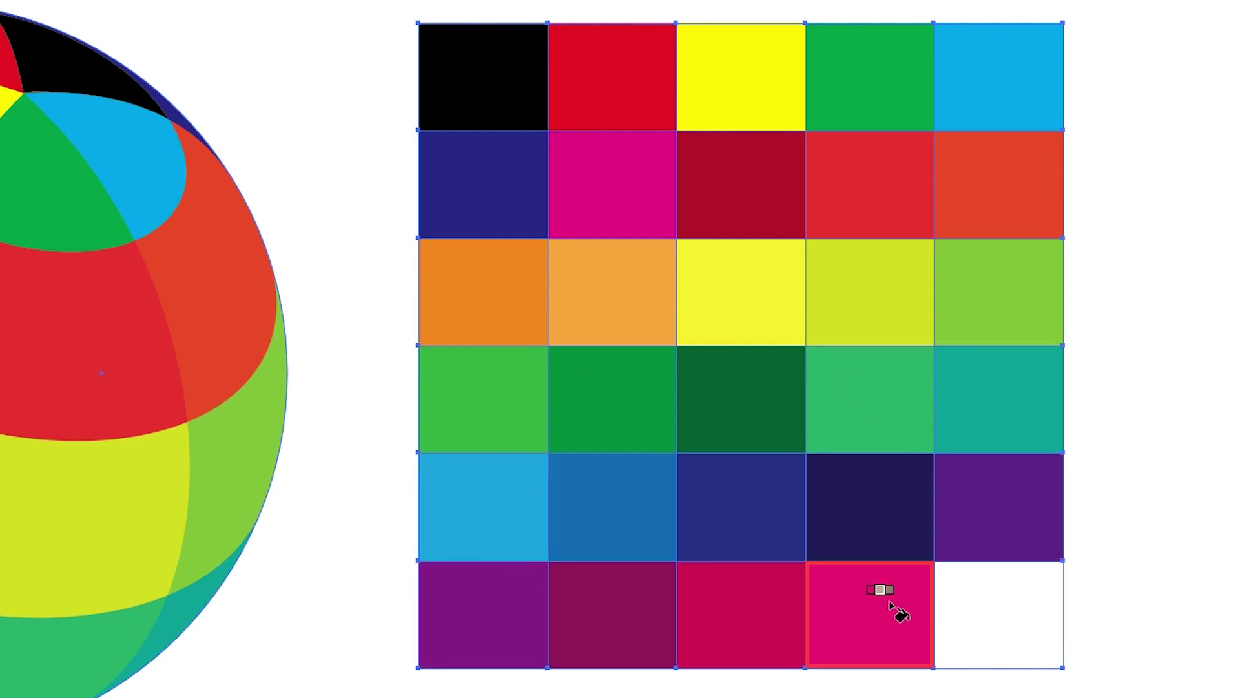
click(999, 615)
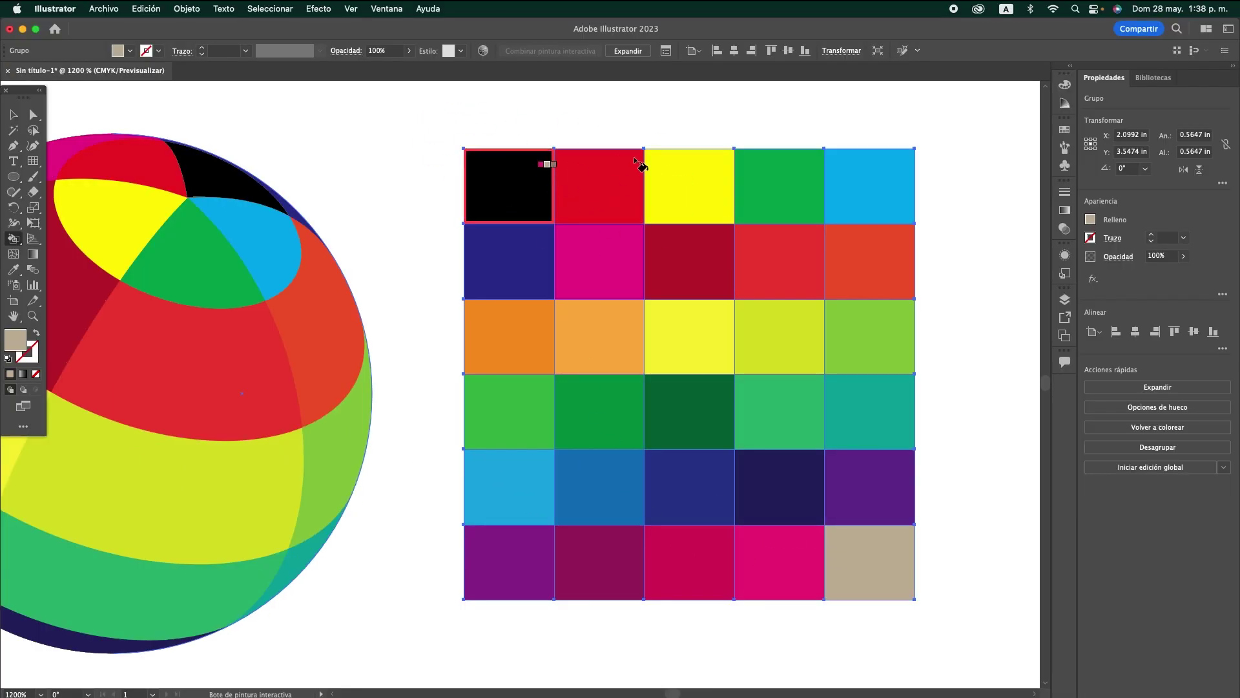
Toggle the Swatches panel, then drag the coloured-squares grid a little to the left.
click(1064, 129)
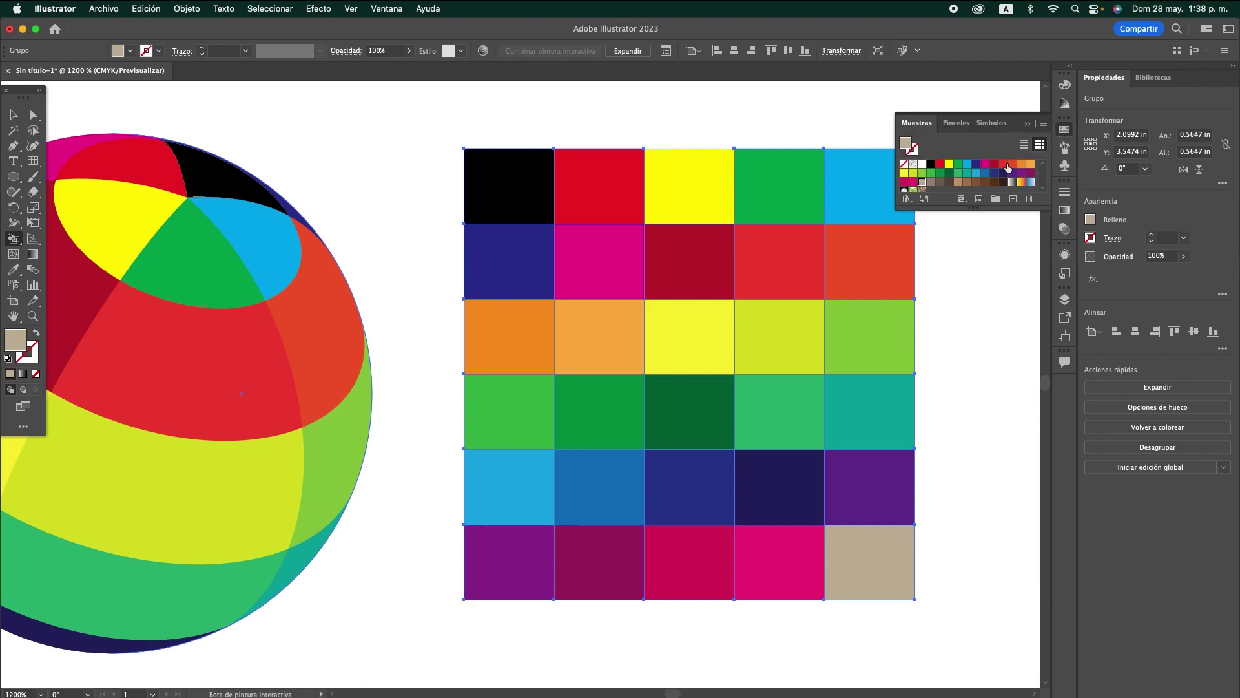
click(1027, 122)
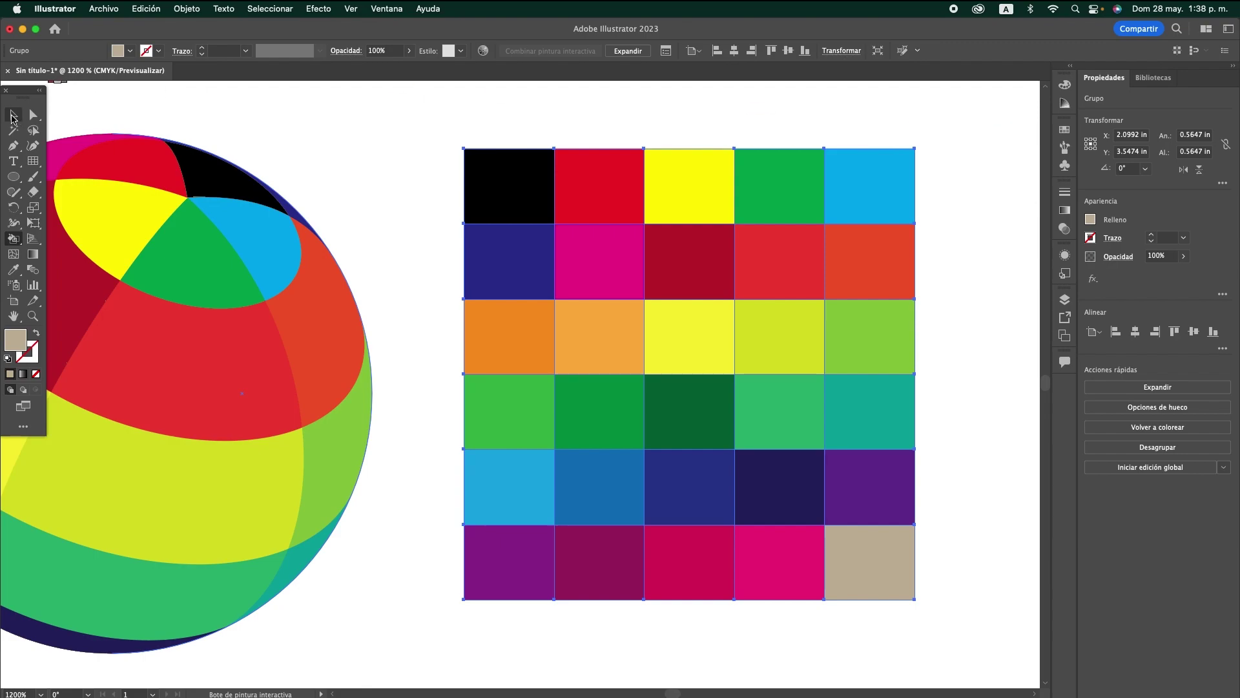
click(13, 118)
mouse_move(495, 188)
mouse_down()
mouse_move(359, 183)
mouse_move(568, 182)
mouse_move(566, 195)
mouse_up()
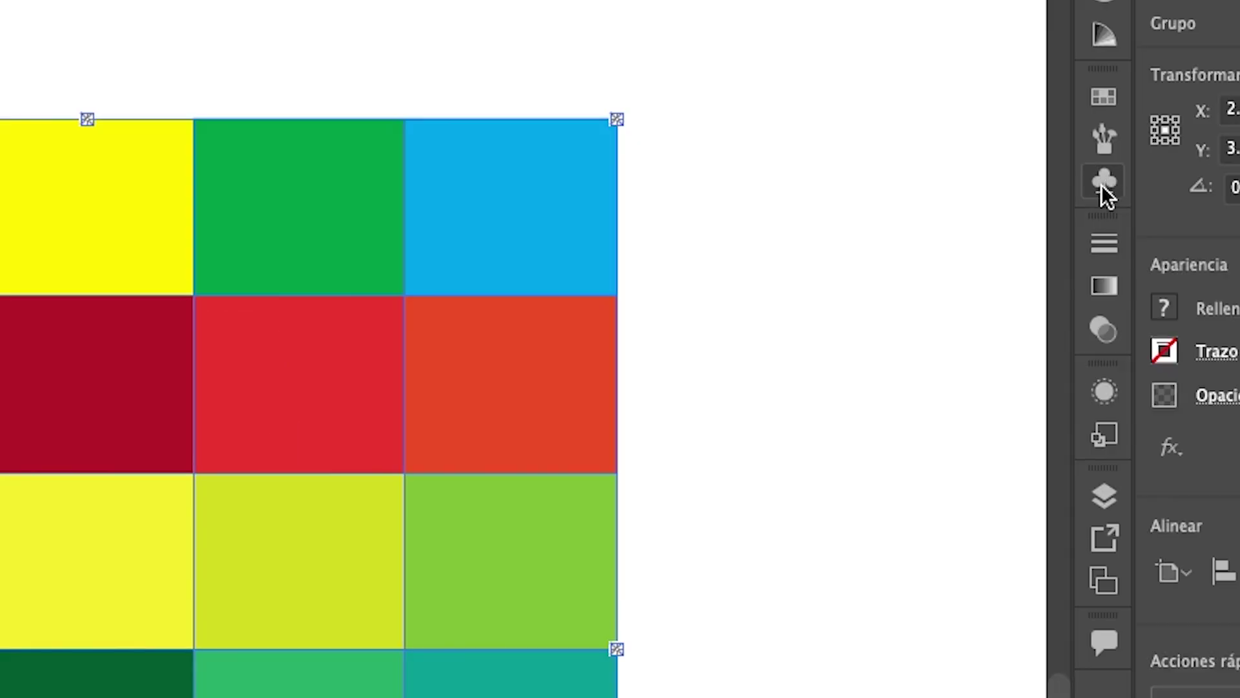
Drag the coloured-squares grid into the Symbols panel as a new symbol.
click(1064, 170)
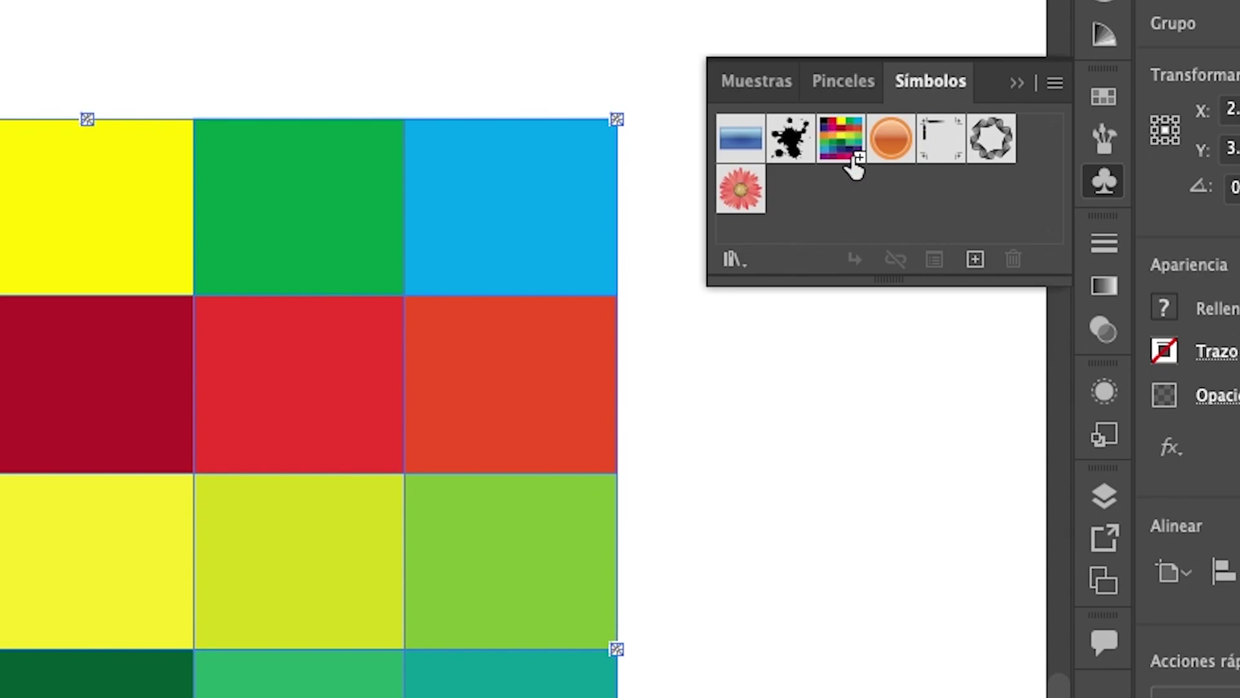
drag(840, 158, 2, 217)
drag(97, 207, 848, 202)
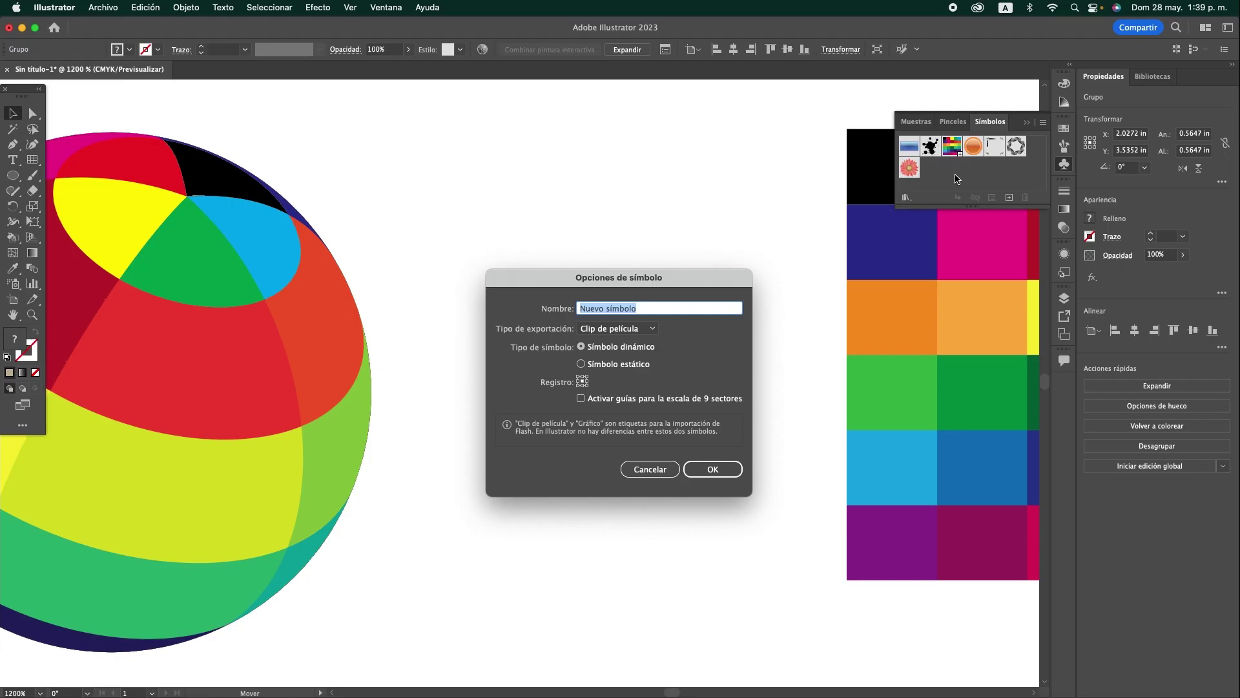
drag(618, 279, 513, 162)
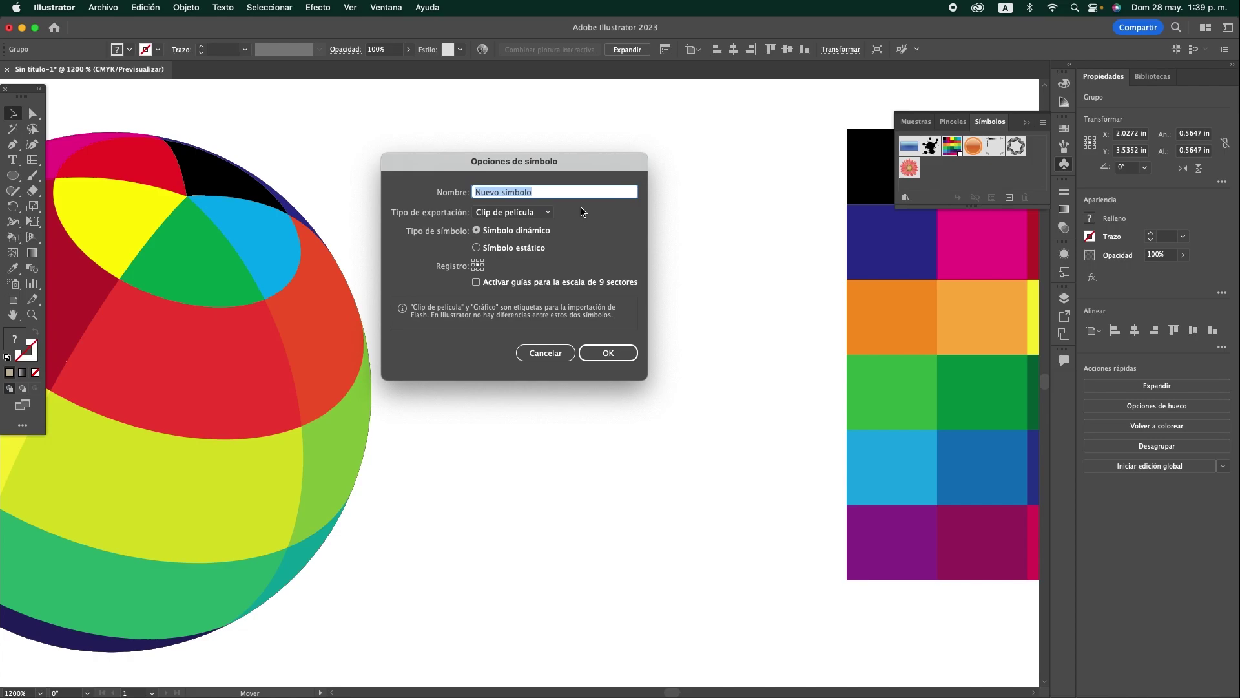
Name the symbol 'cuadros de colores', export as Gráfico with 9-slice guides, and accept the expand alert.
key(BackSpace)
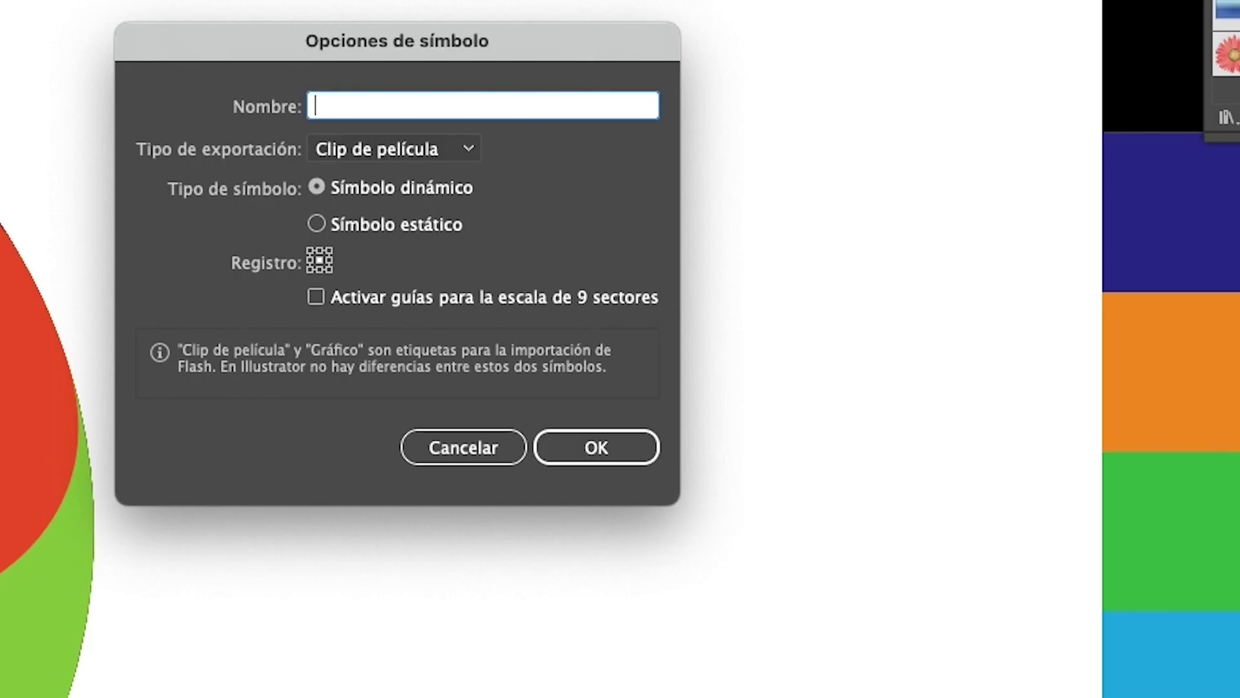
text(cuadros de colors)
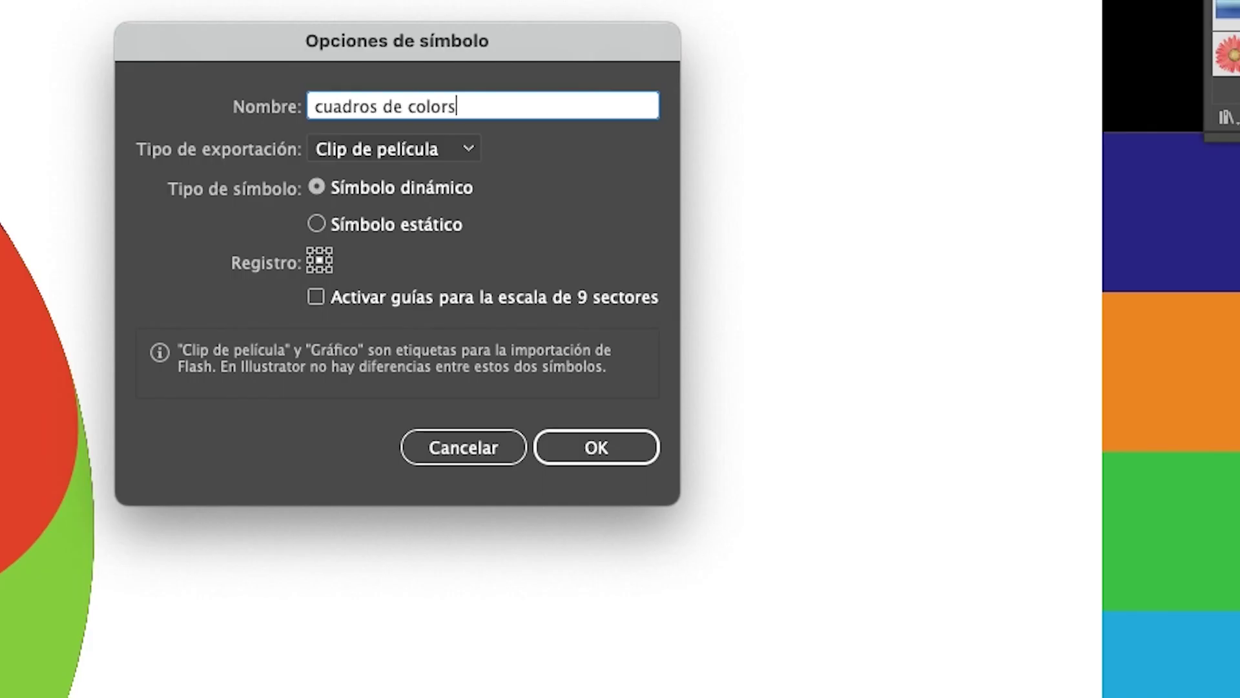
key(BackSpace)
text(es)
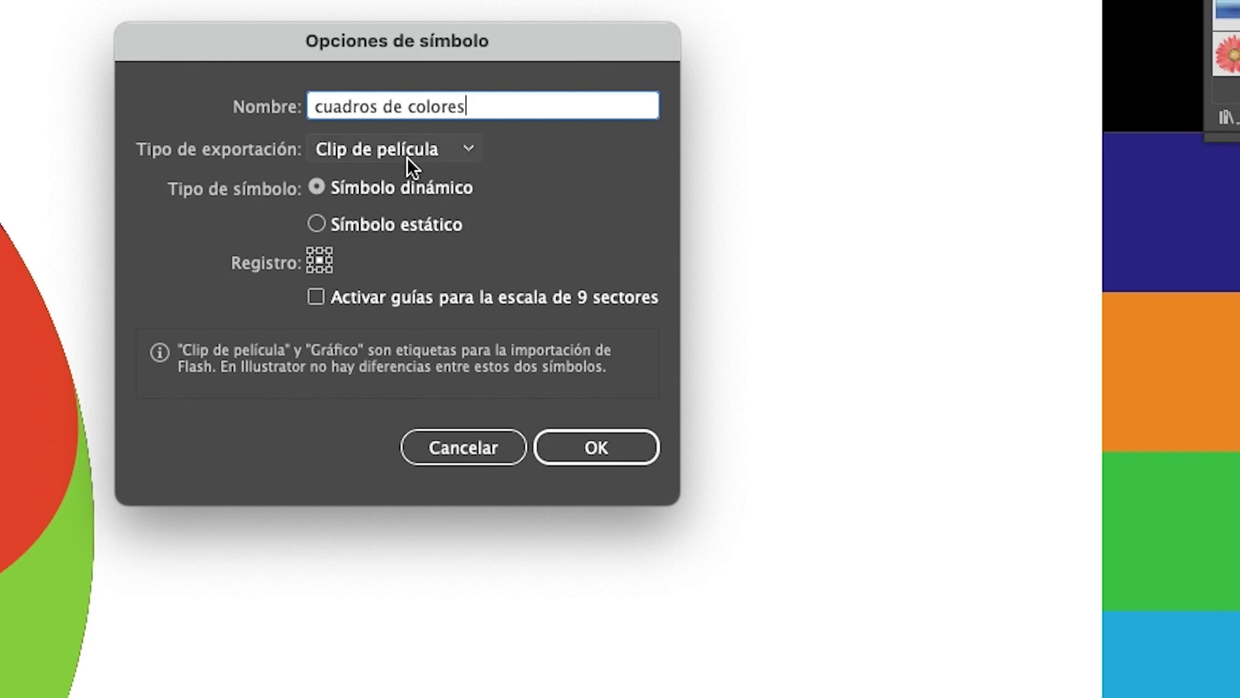
click(478, 150)
click(428, 201)
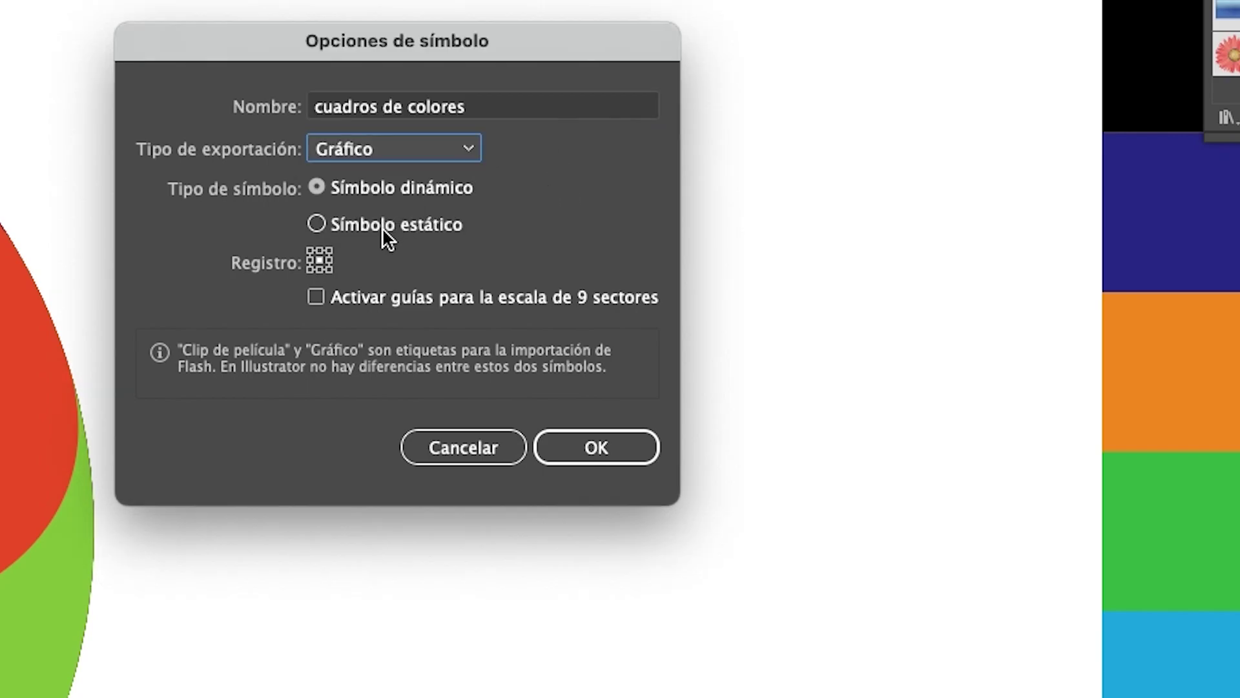
click(316, 297)
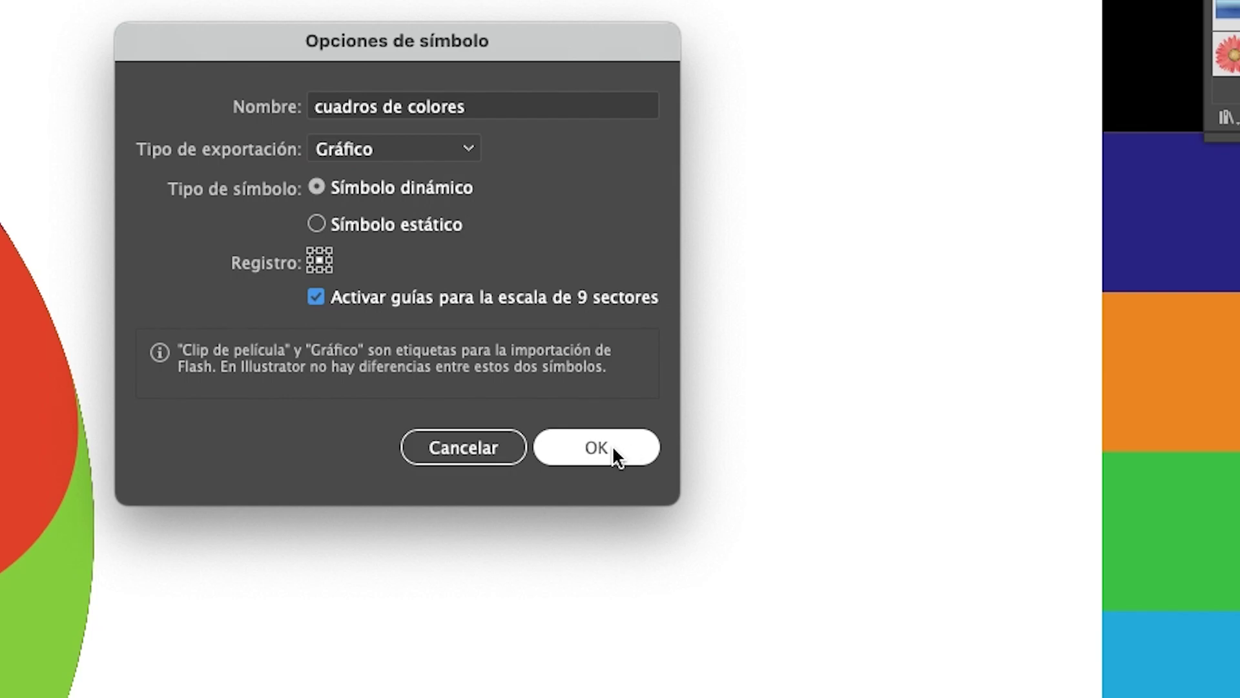
click(608, 450)
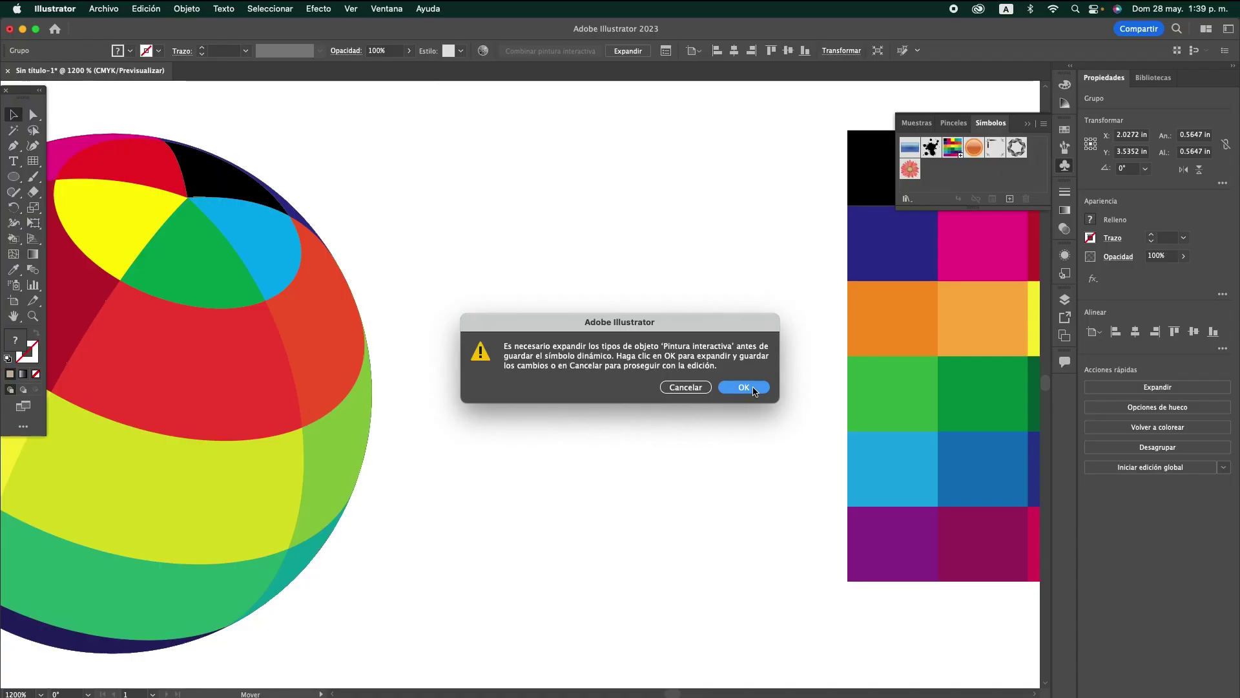
click(753, 393)
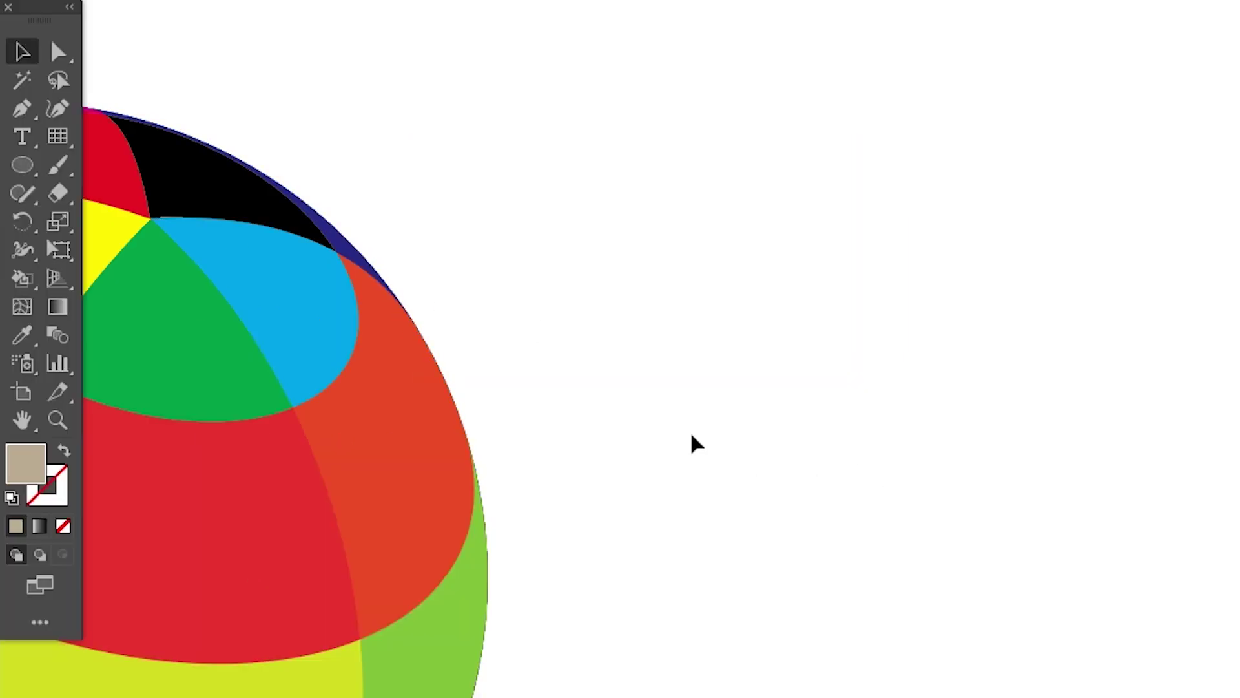
Draw a circle to the right of the original sphere with the Ellipse tool.
click(21, 170)
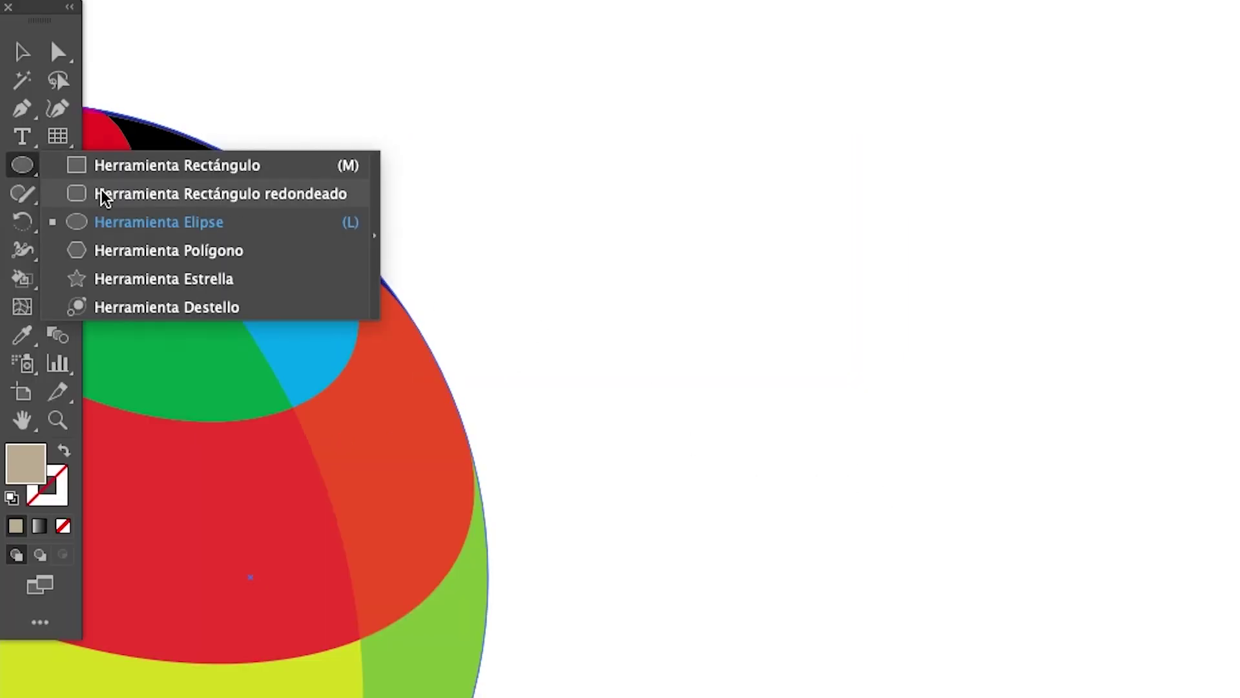
click(161, 231)
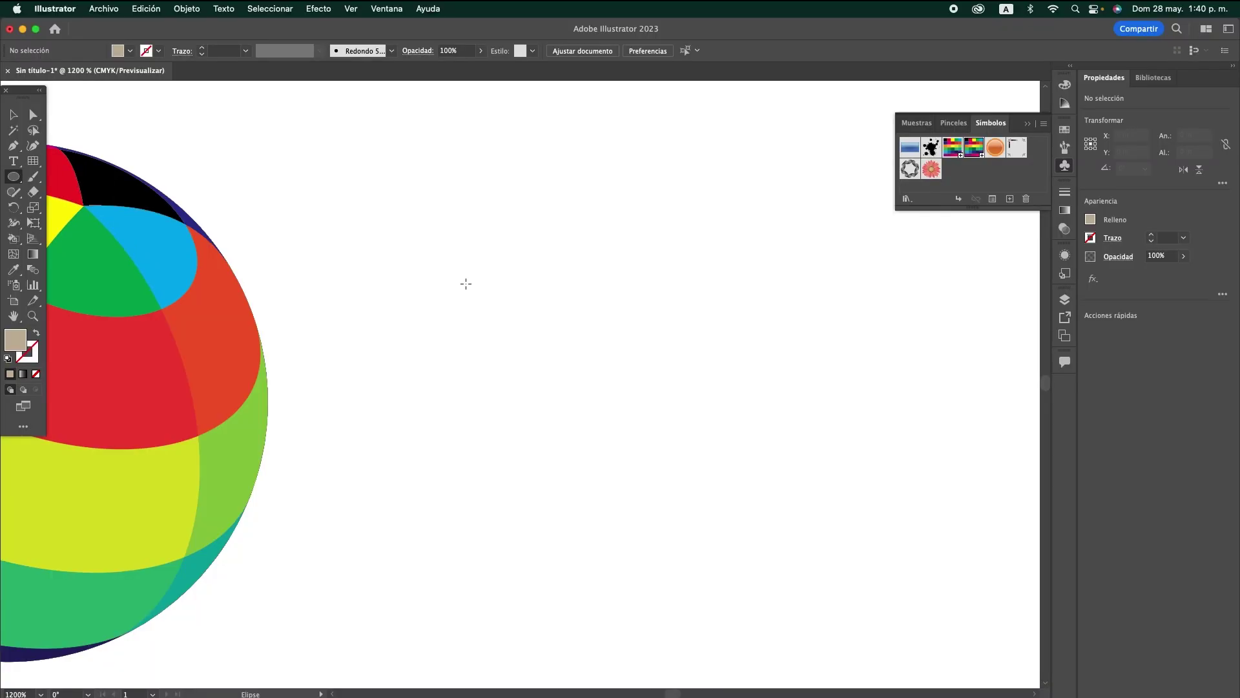
drag(446, 185, 708, 563)
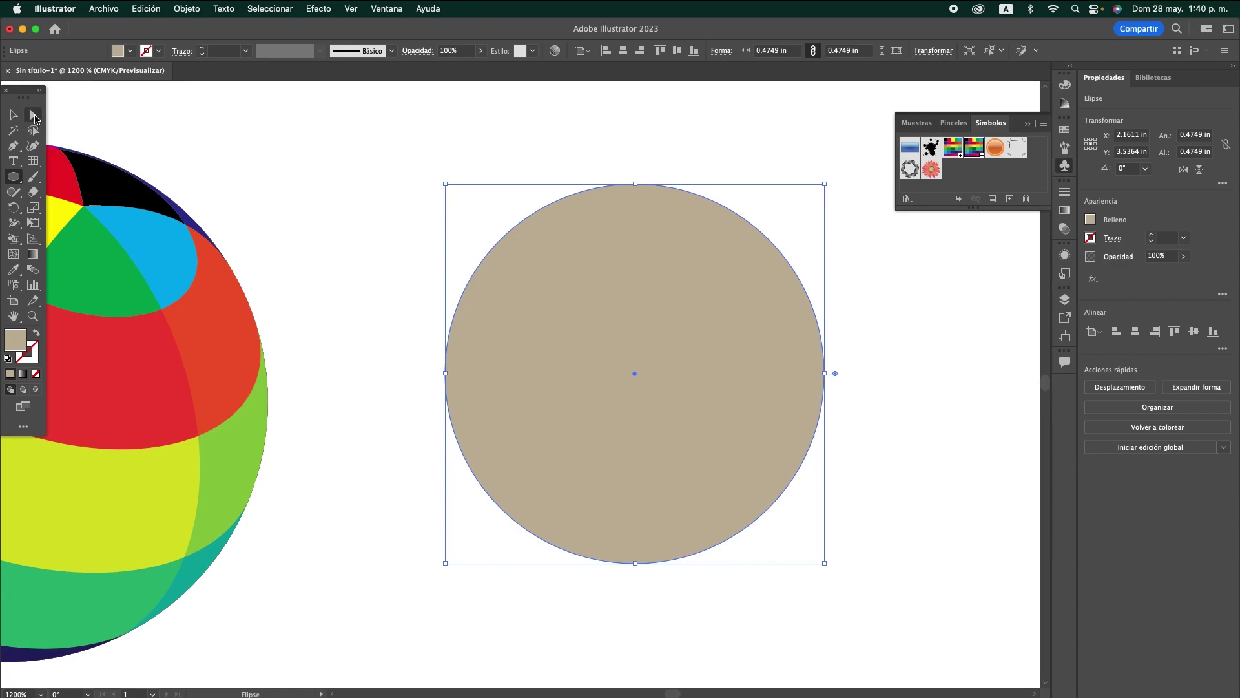
Delete the circle's left anchor point to leave a half-circle.
click(34, 116)
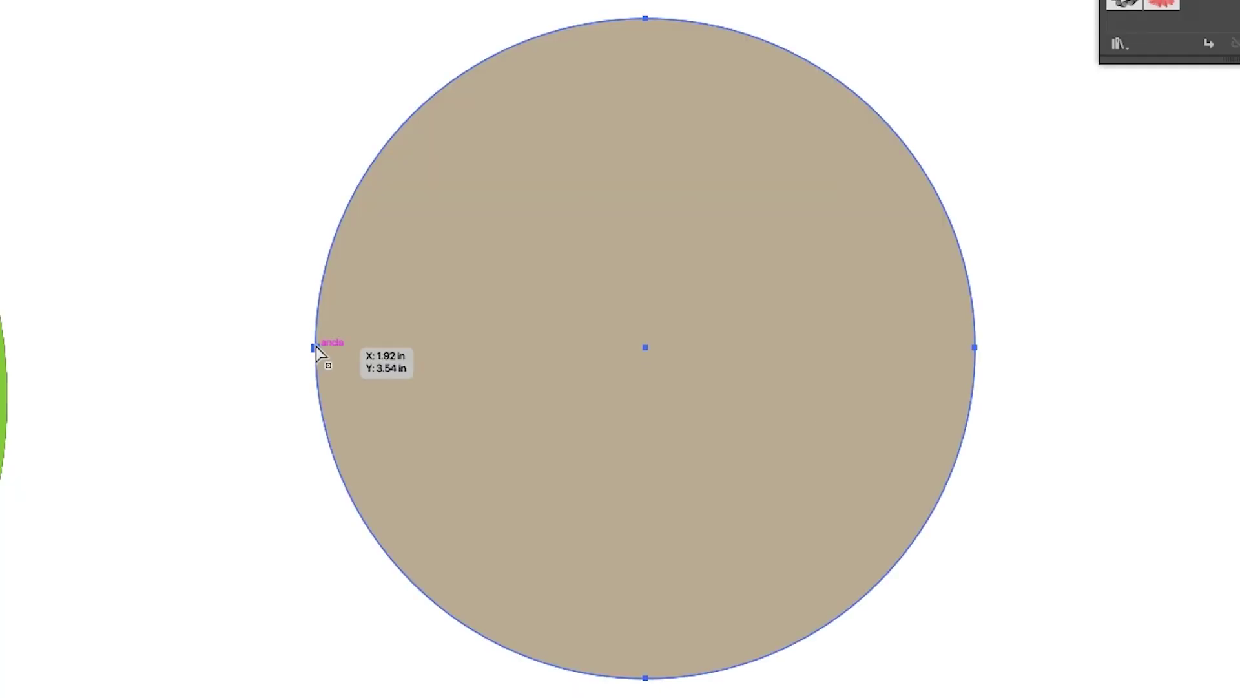
click(316, 346)
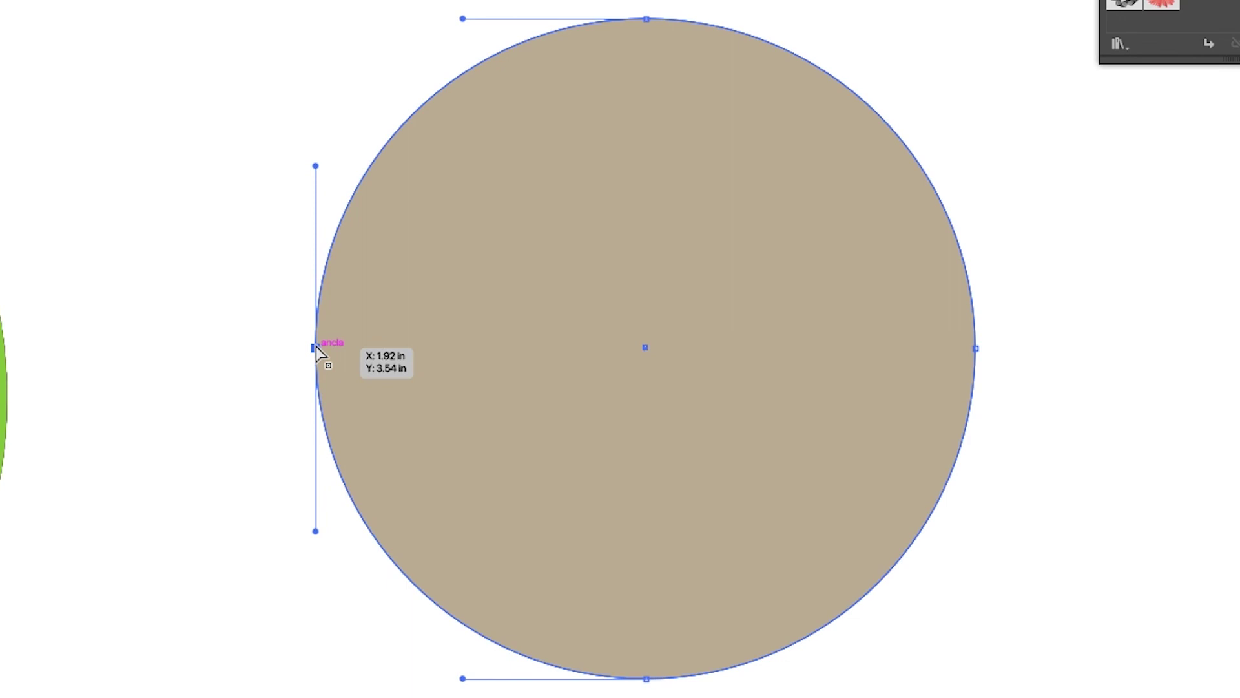
key(Delete)
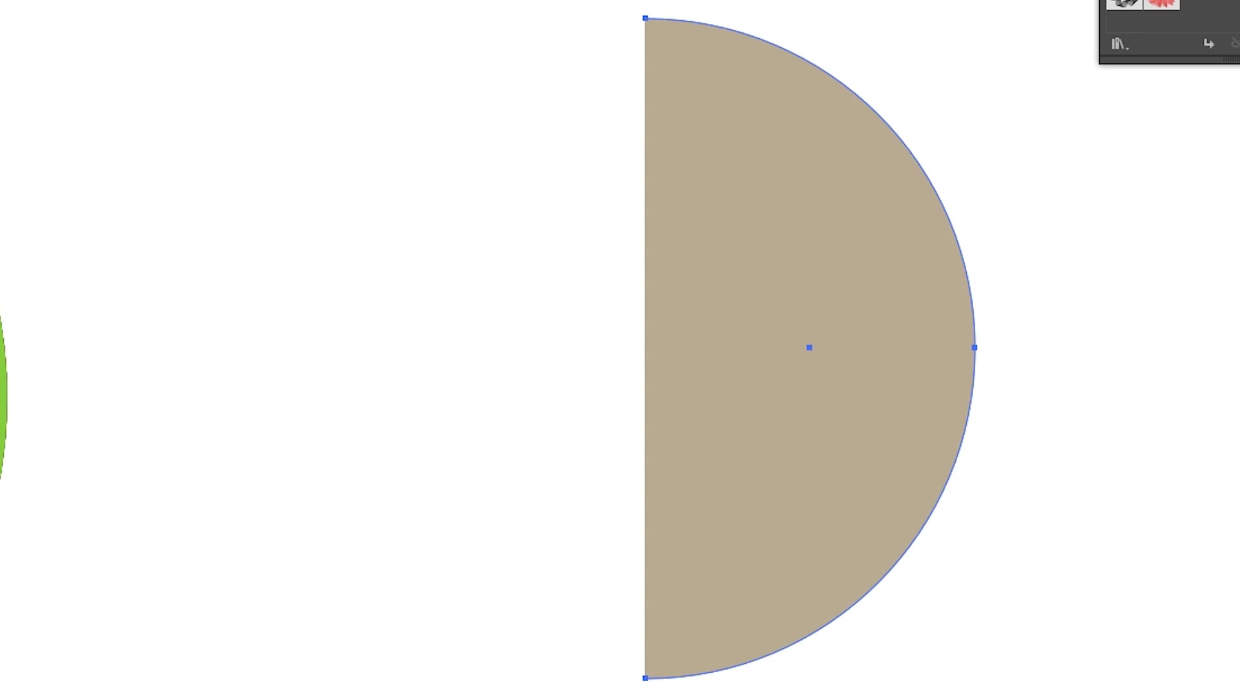
key(v)
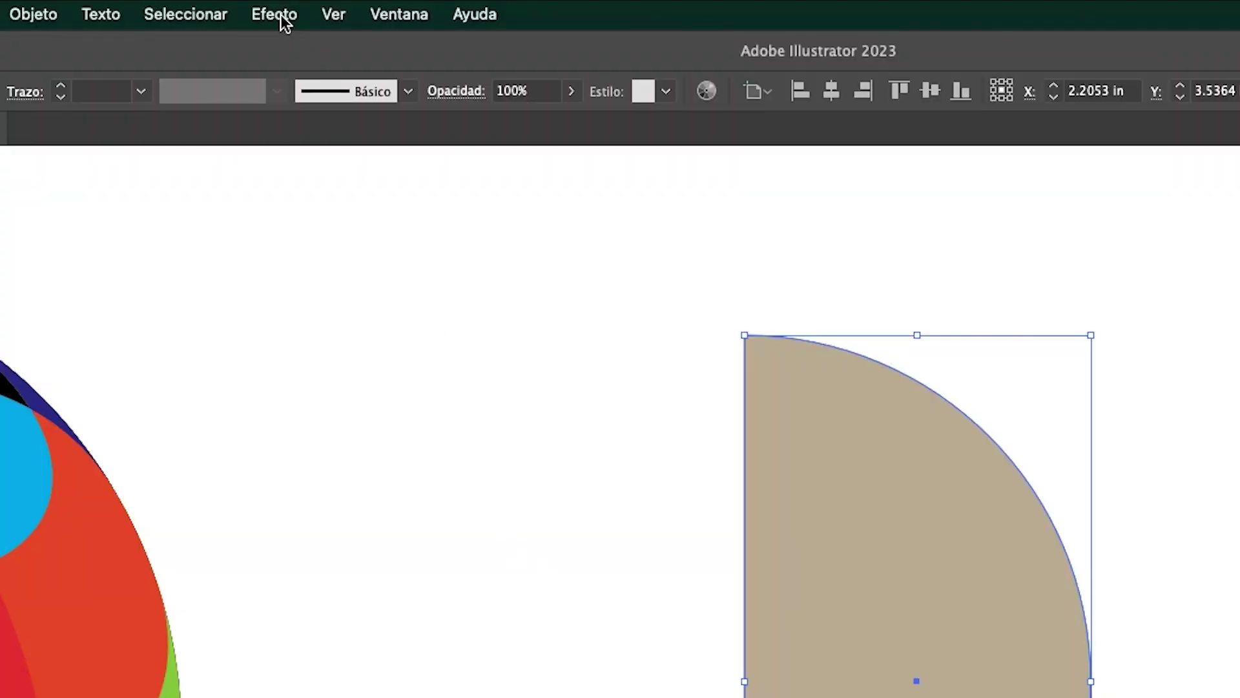
Apply the Giro (clásico) 3D revolve to the half circle and bring up Mapear ilustración.
click(284, 23)
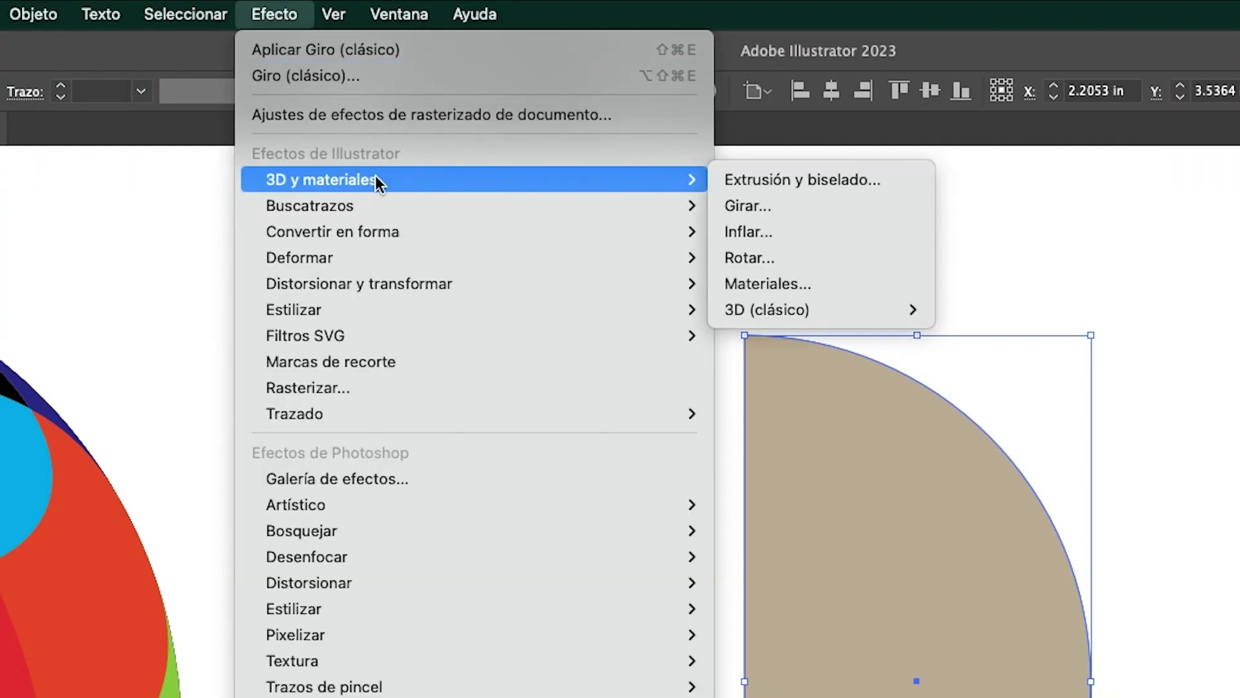
mouse_move(321, 179)
mouse_move(766, 309)
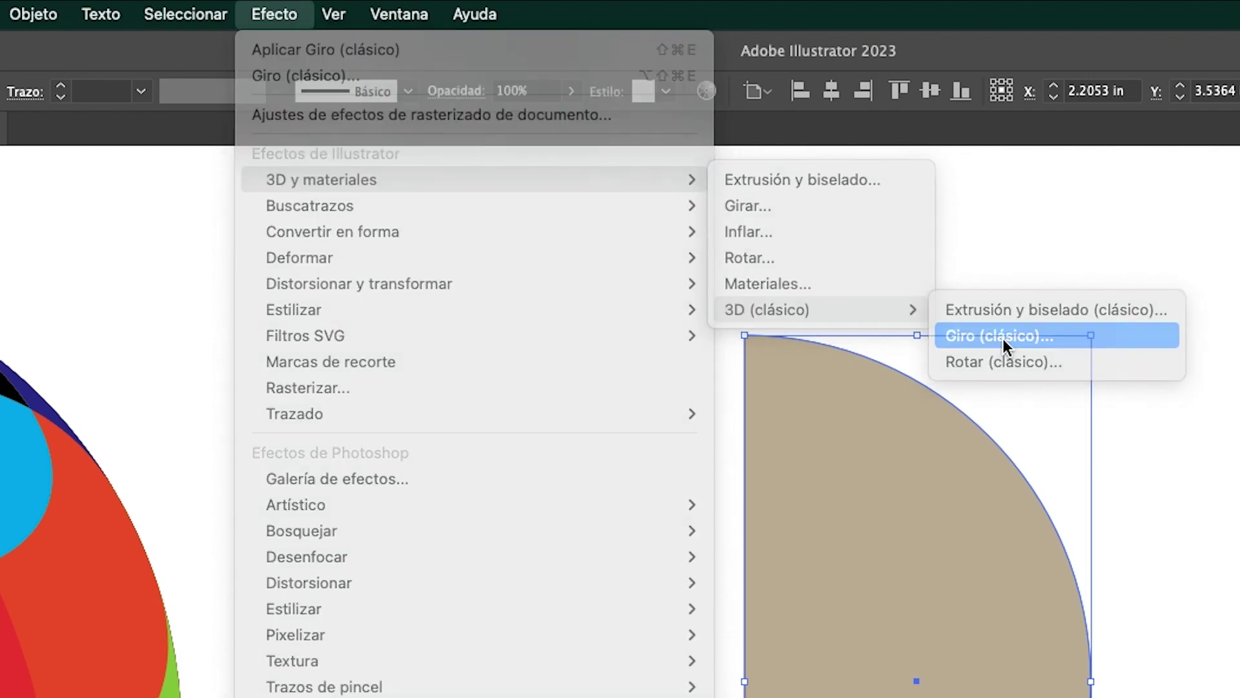
click(1002, 338)
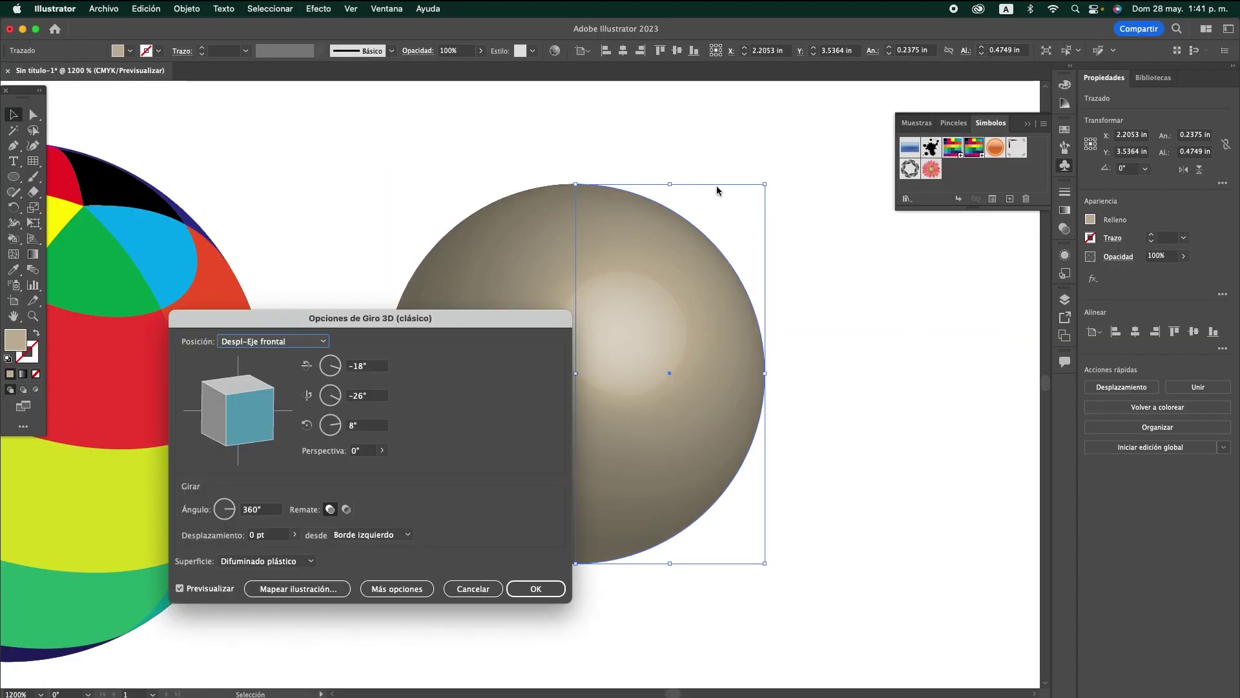
mouse_move(400, 325)
mouse_down()
mouse_move(805, 276)
mouse_move(812, 150)
mouse_move(717, 135)
mouse_move(519, 148)
mouse_up()
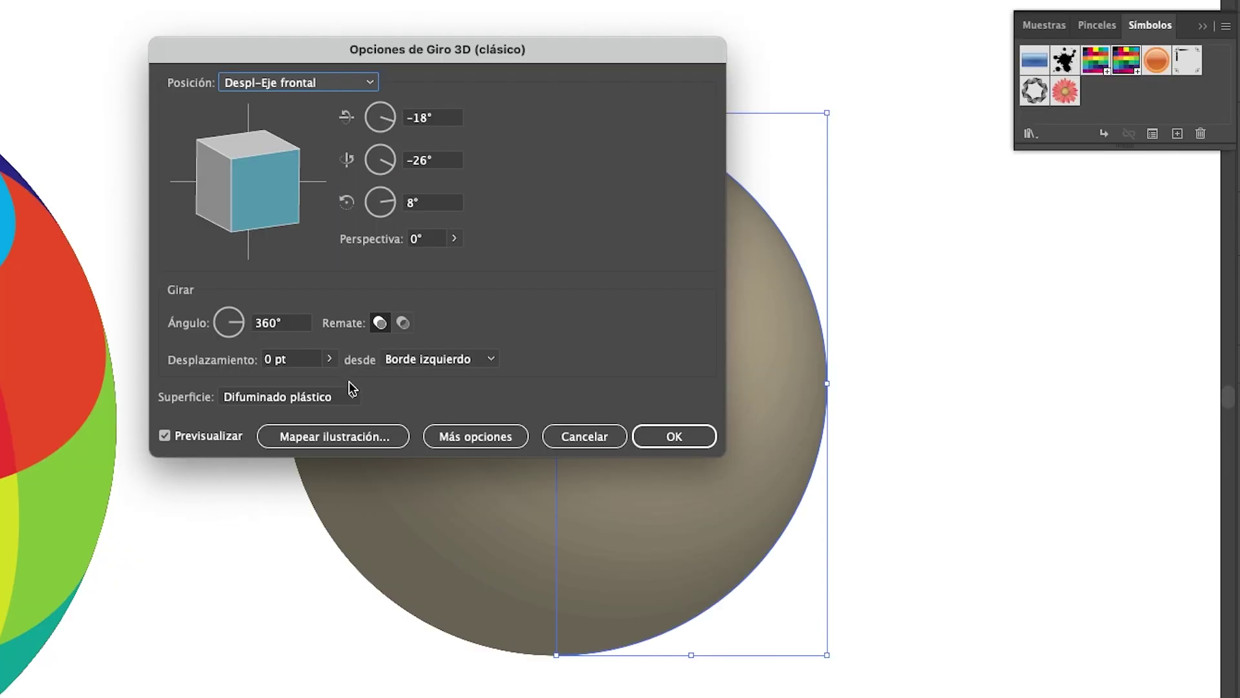
click(405, 415)
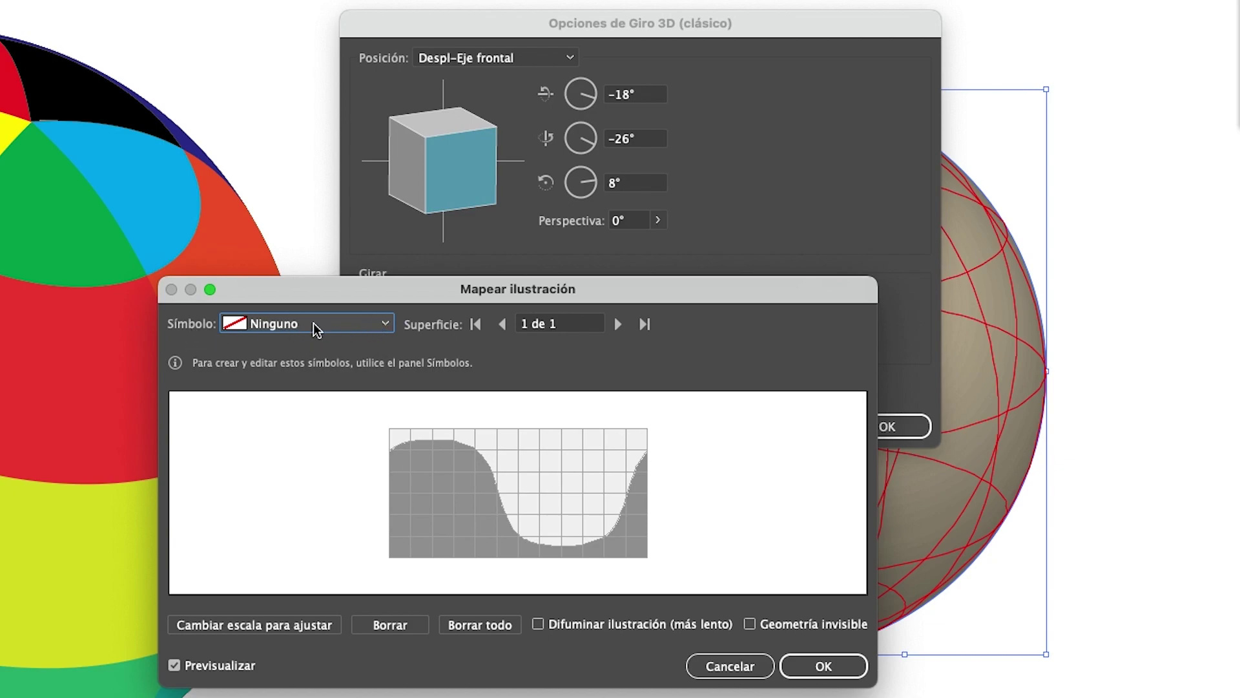
Map the 'cuadros de colores' symbol onto the sphere, scaled to fit the whole surface.
click(388, 331)
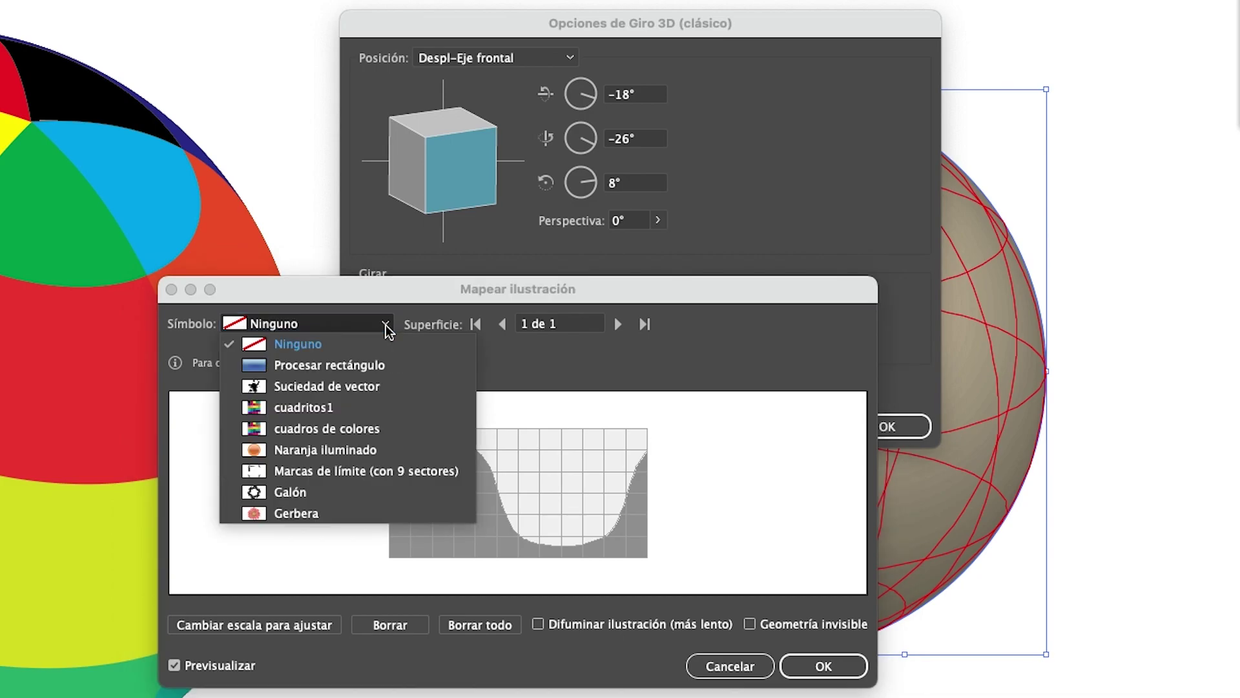
click(341, 429)
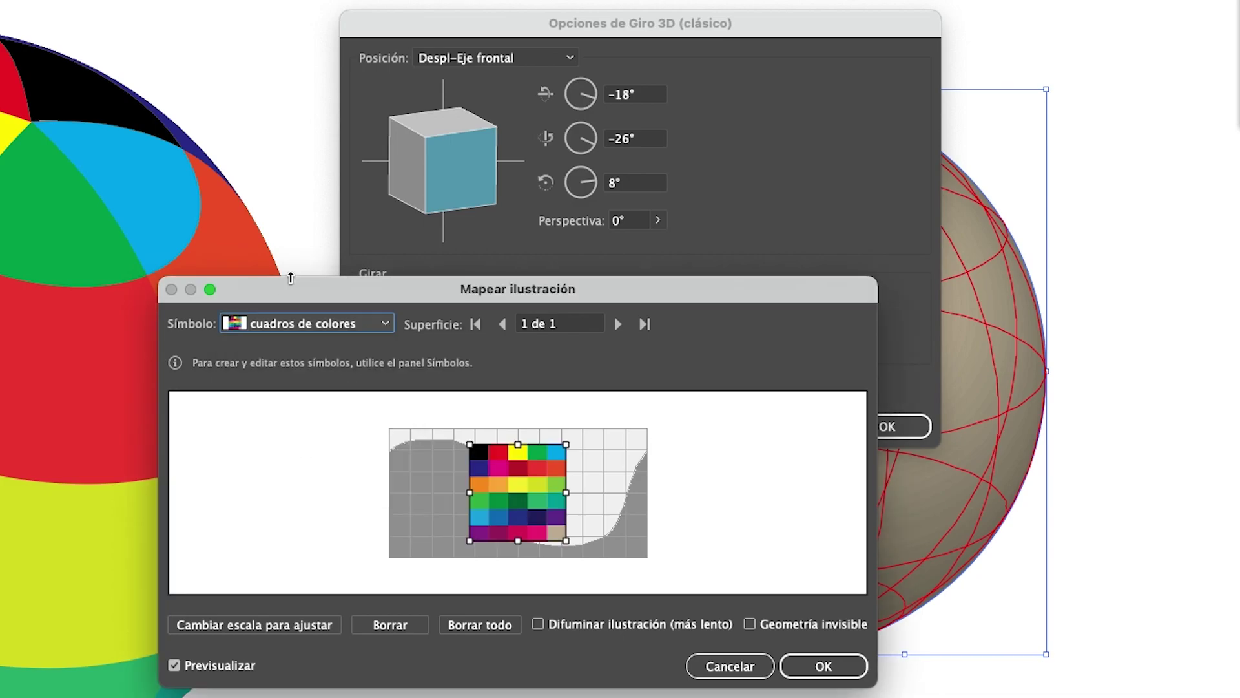
drag(457, 288, 911, 365)
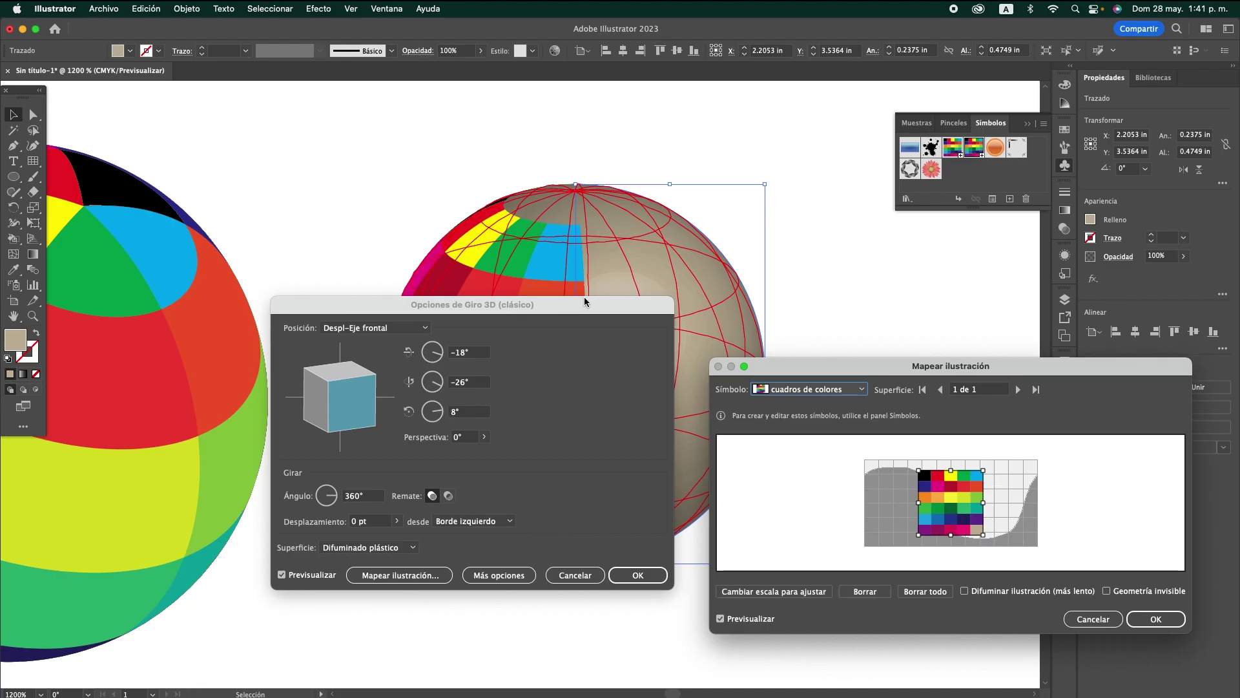
mouse_move(584, 297)
mouse_down()
mouse_move(372, 341)
mouse_move(350, 295)
mouse_up()
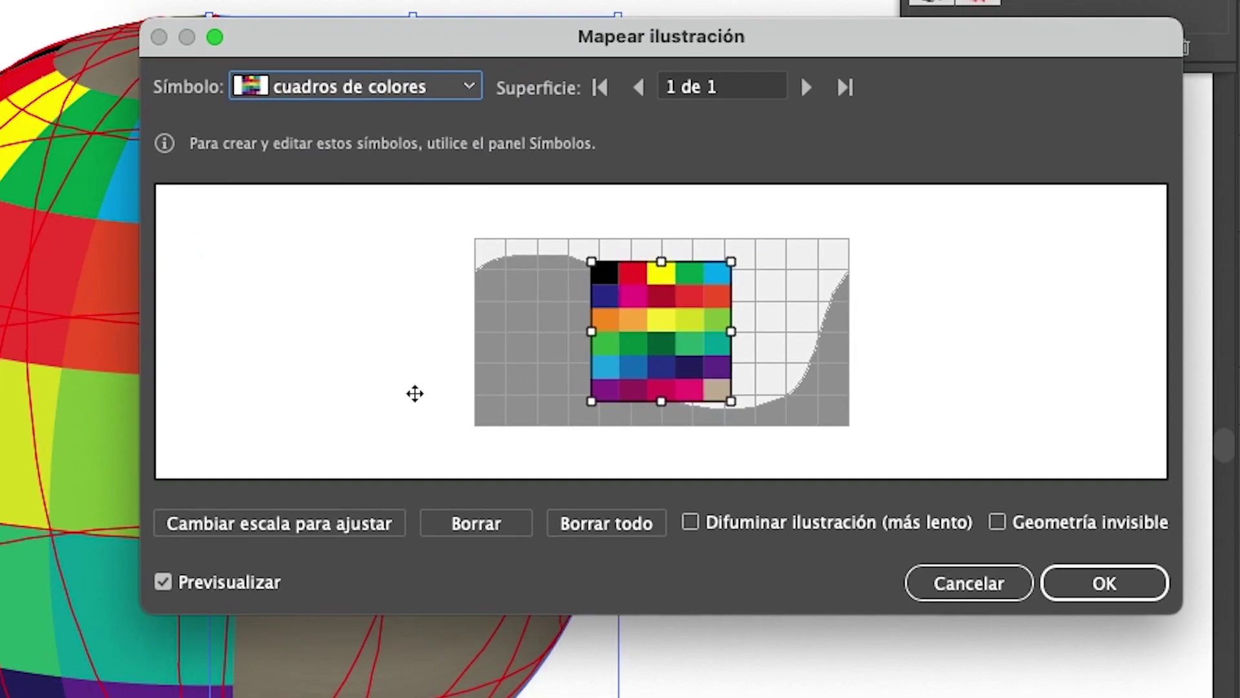
click(224, 535)
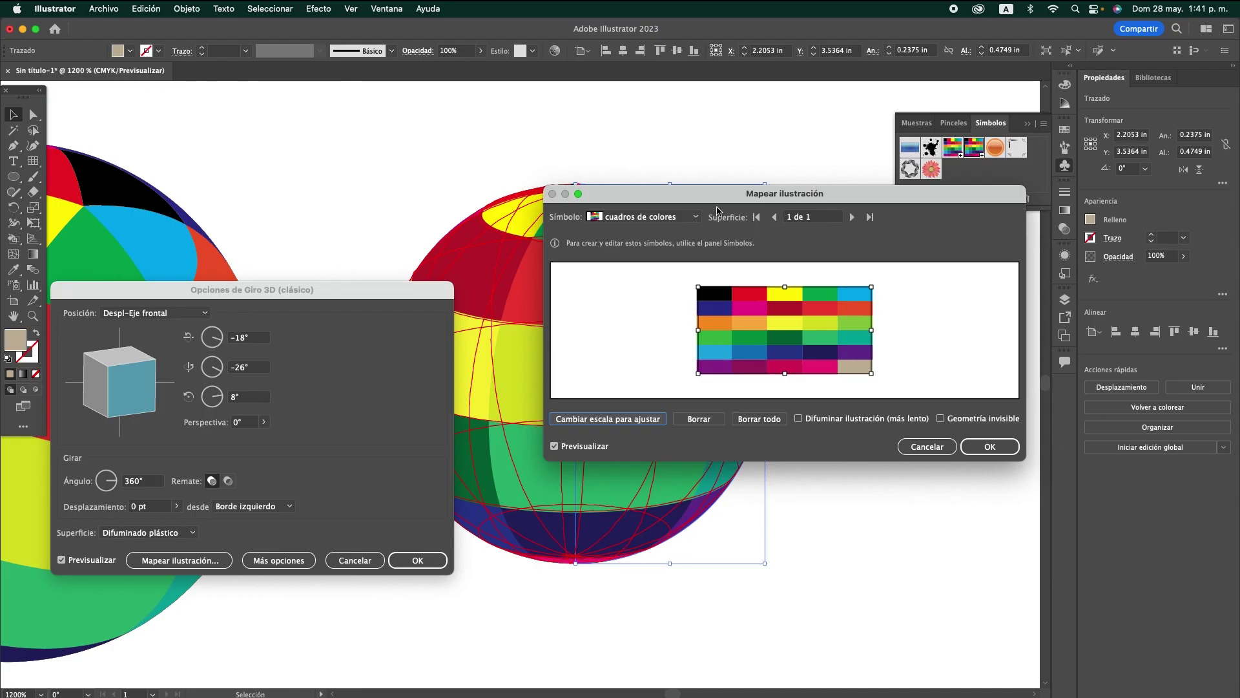
drag(717, 208, 573, 347)
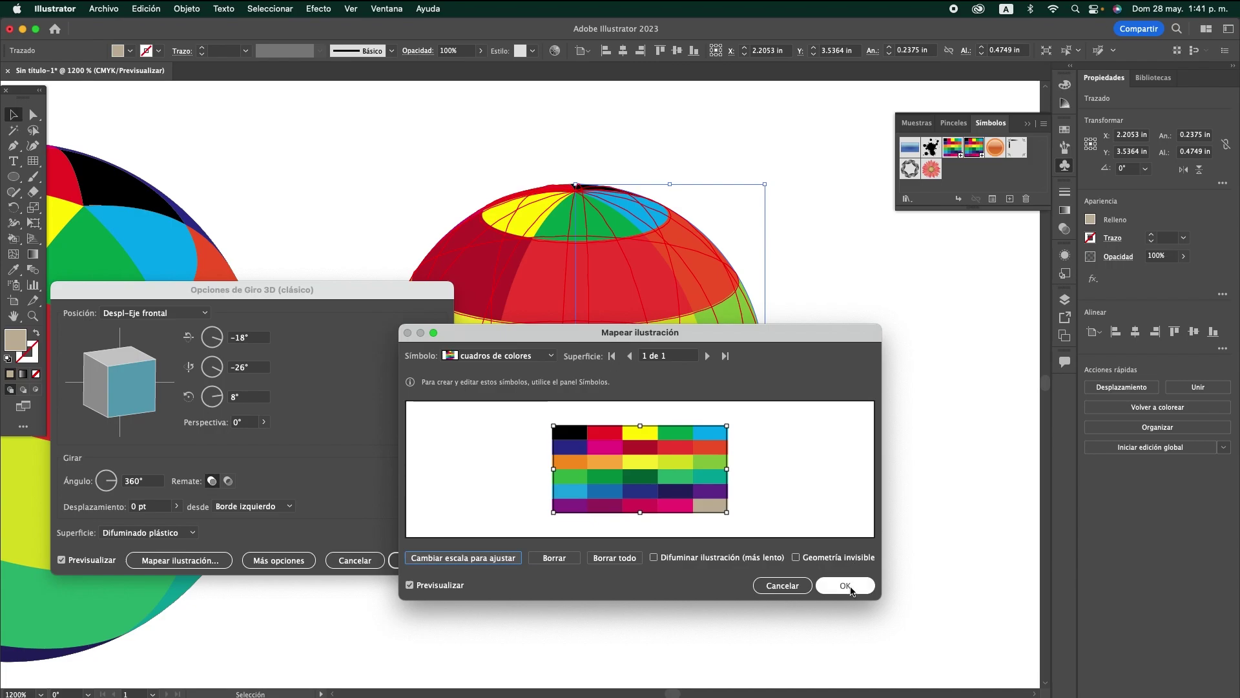
click(845, 585)
Rotate the sphere to about -50°, -40°, 21° and apply the 3D revolve.
drag(213, 307, 853, 277)
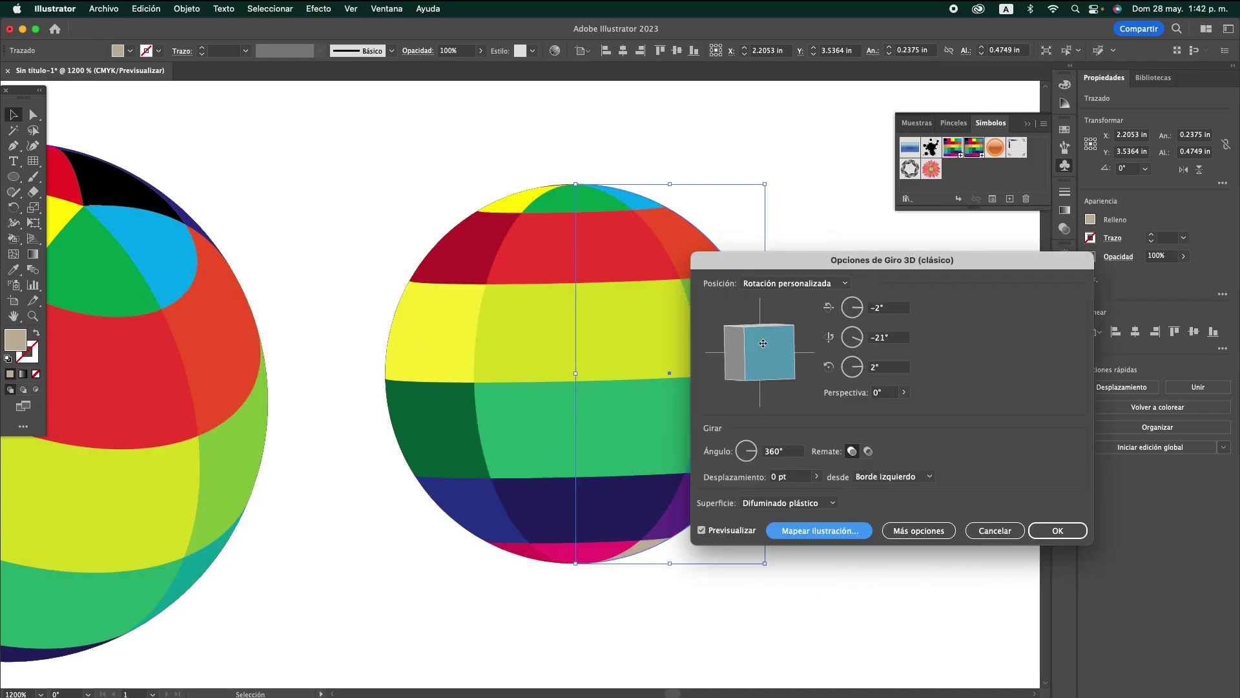
mouse_move(765, 349)
mouse_down()
mouse_move(786, 372)
mouse_move(778, 361)
mouse_up()
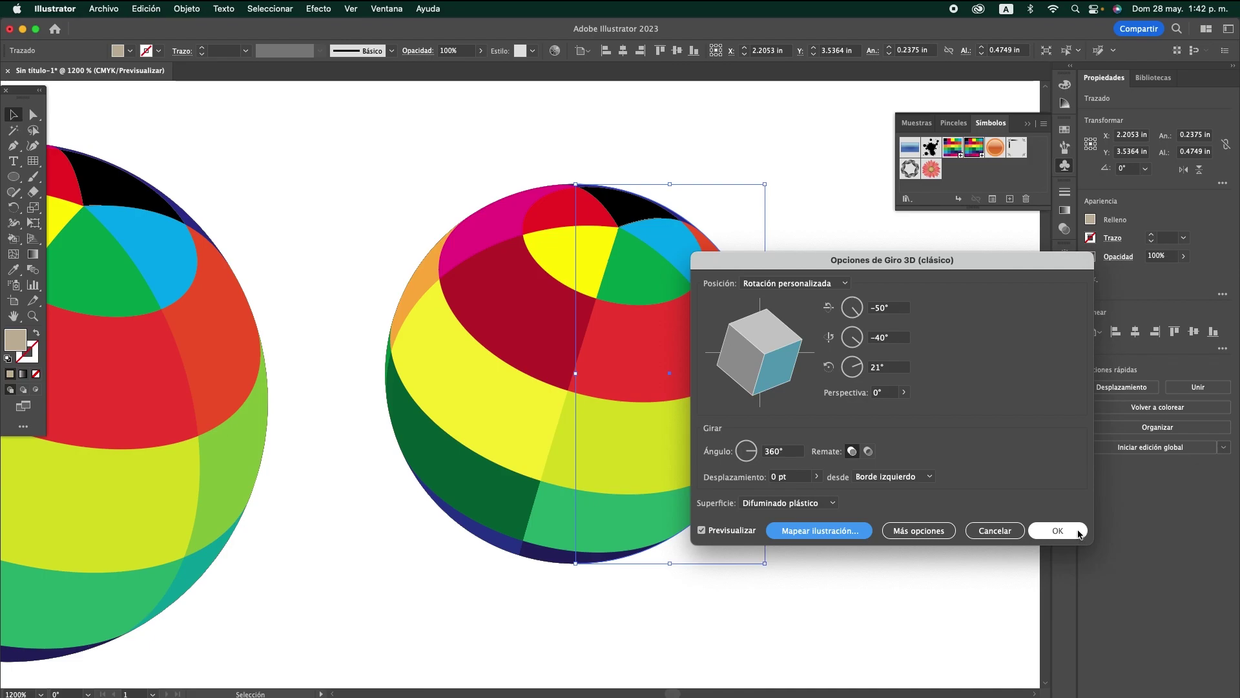
click(1077, 534)
click(959, 464)
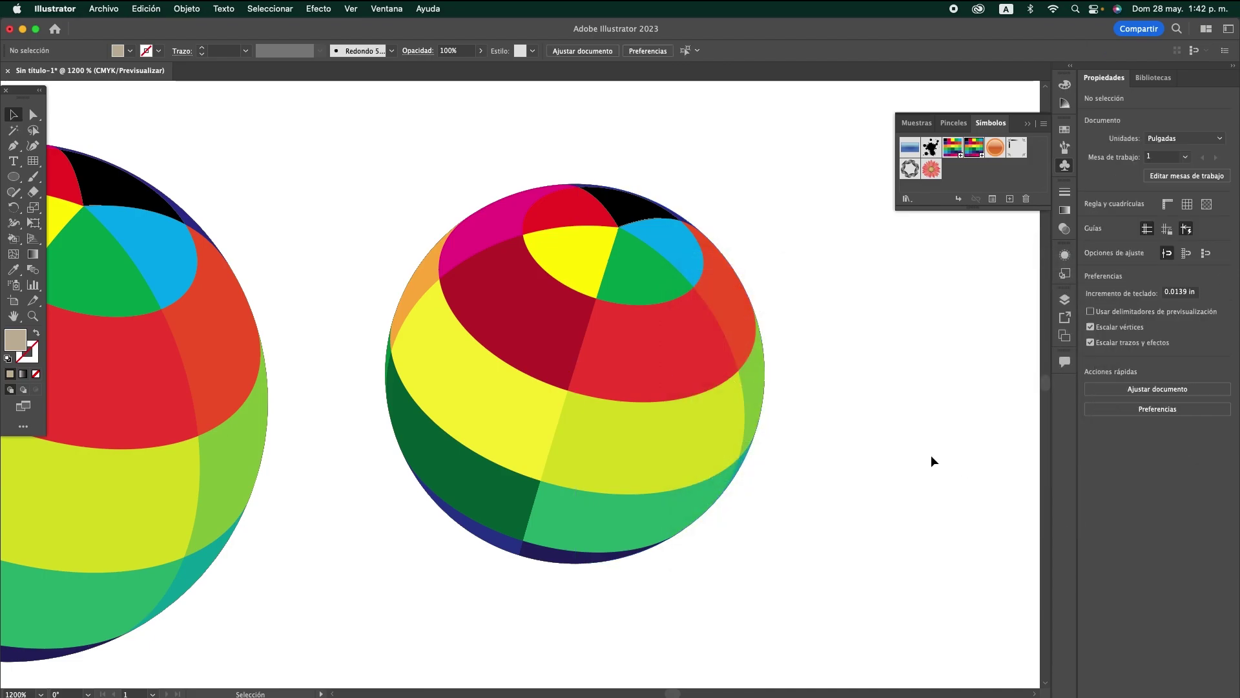
scroll(808, 406, left, 5)
scroll(808, 406, left, 5)
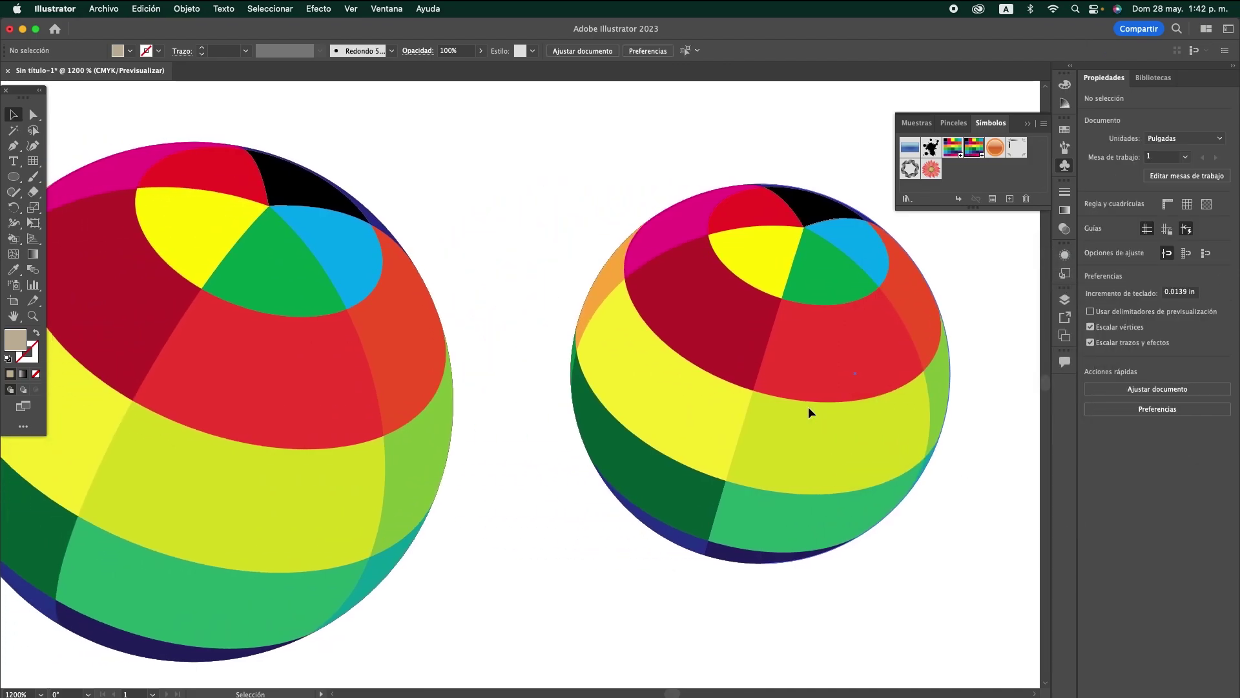